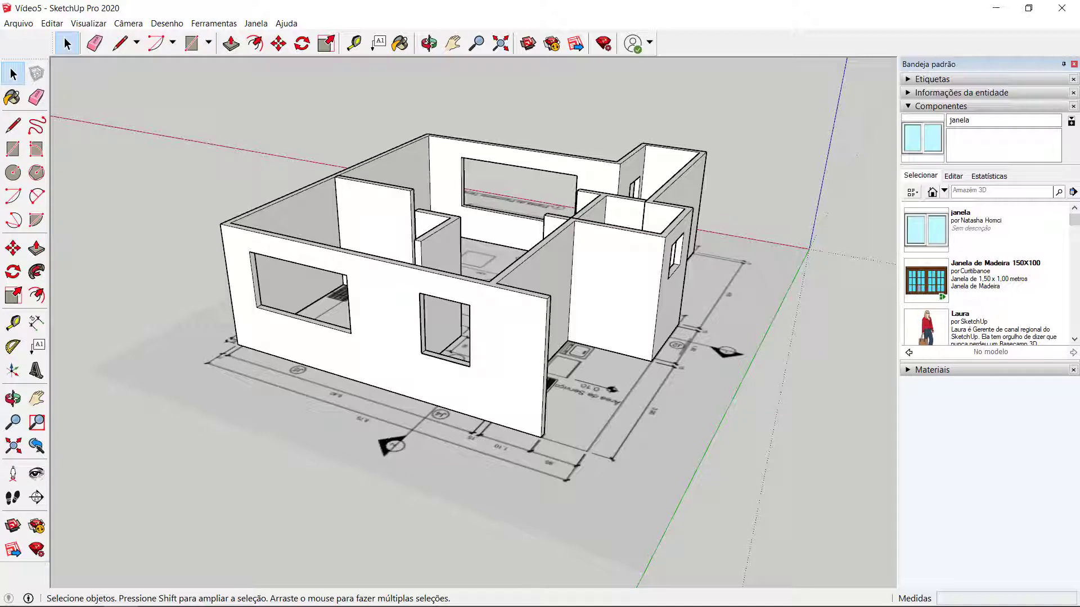
Step: Draw a 1.12 × 1.35 m rectangle over the smaller window opening in the front wall, from corner to corner
scroll(440, 322, "up", 5)
key("r")
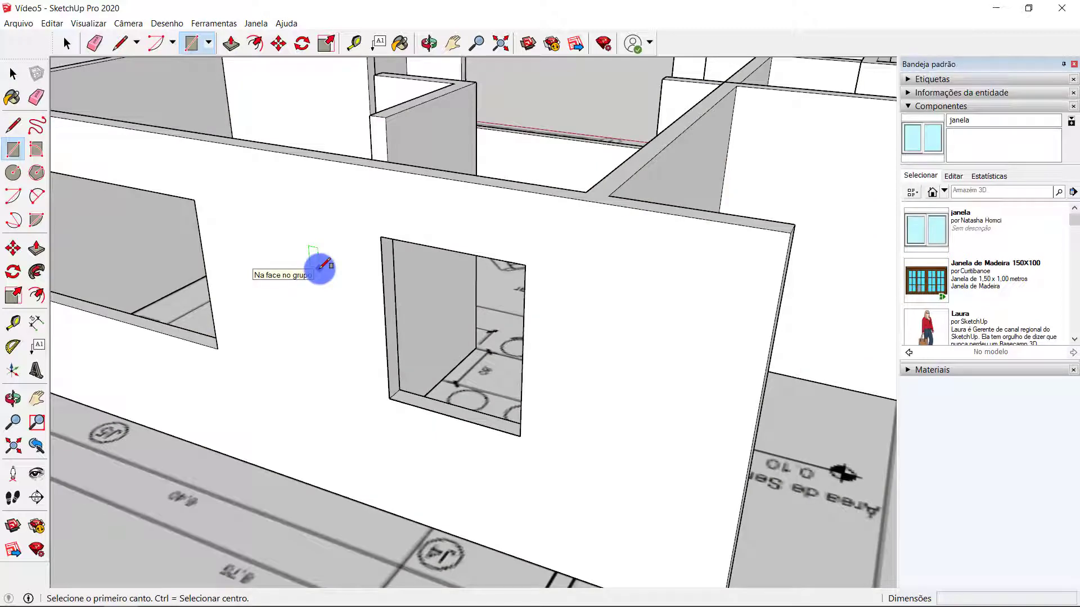
left_click(380, 237)
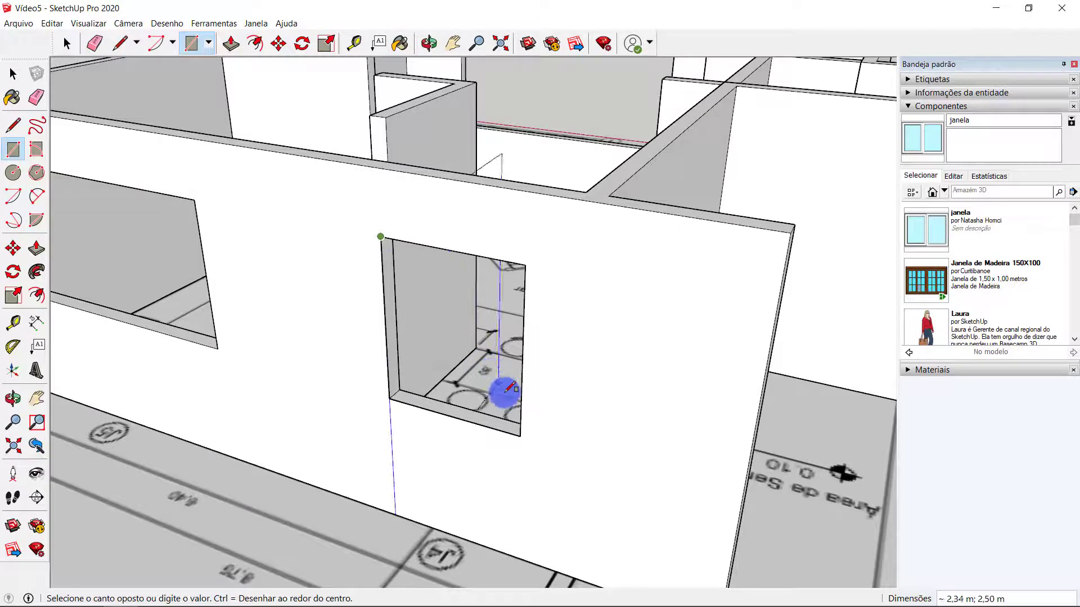
left_click(520, 434)
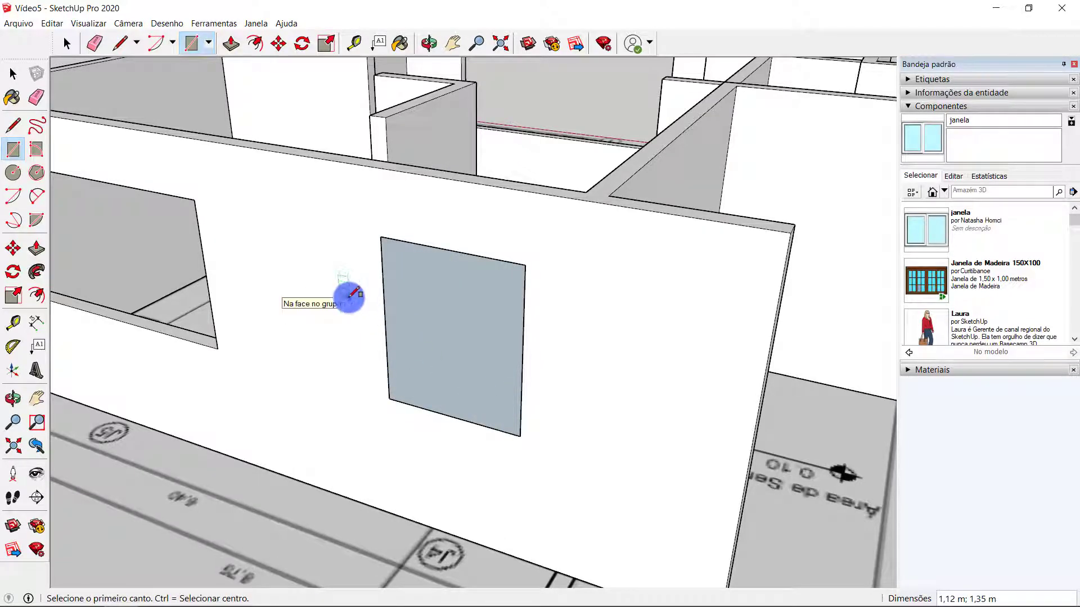
Step: Offset the rectangle's outline outward by 0.05 m to form the window frame
key("f")
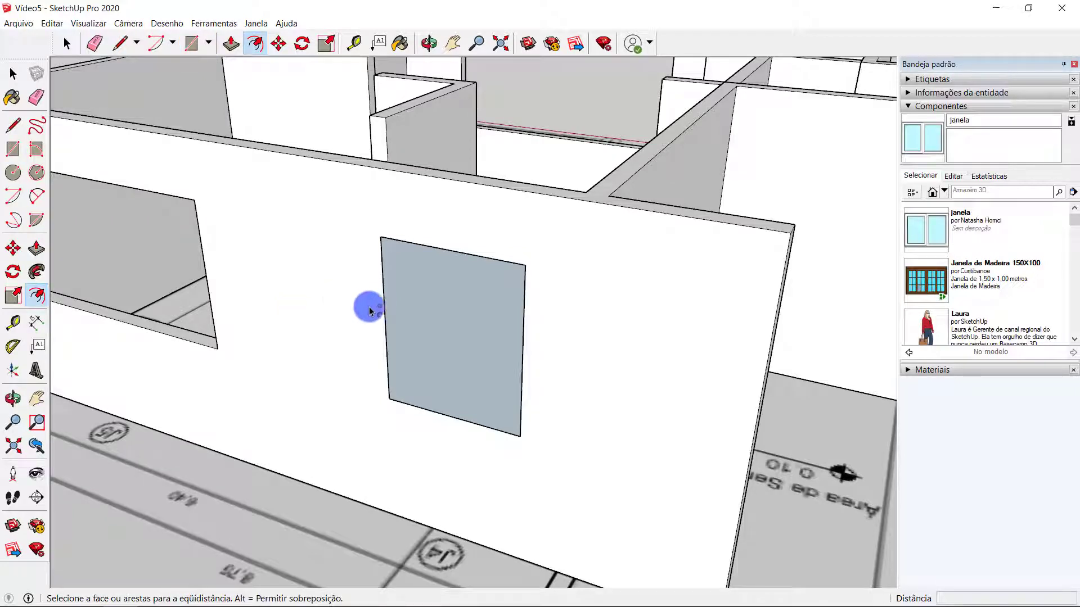
left_click(389, 320)
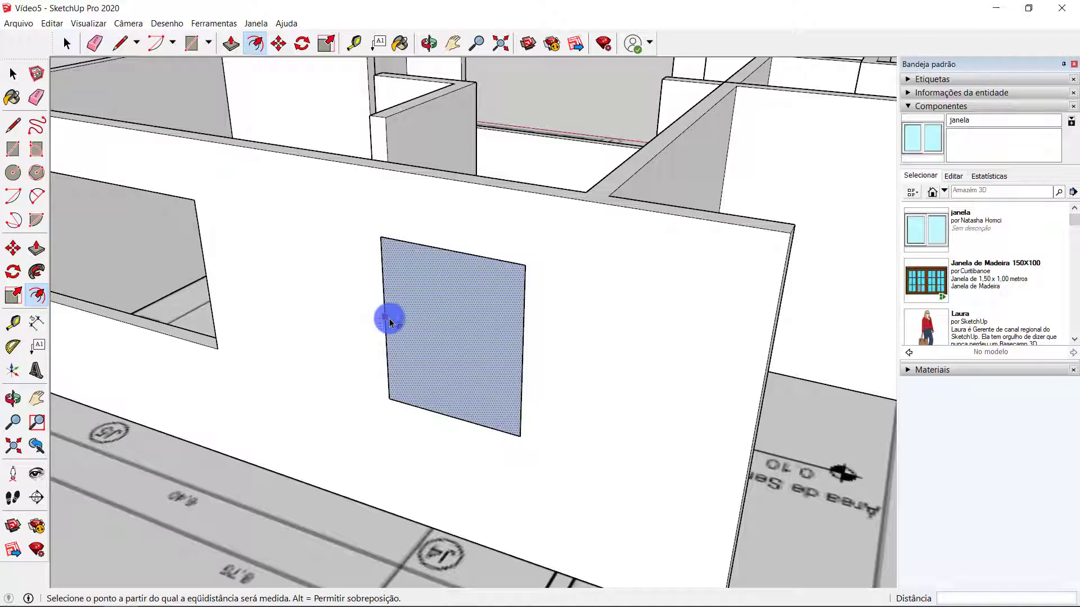
left_click(389, 320)
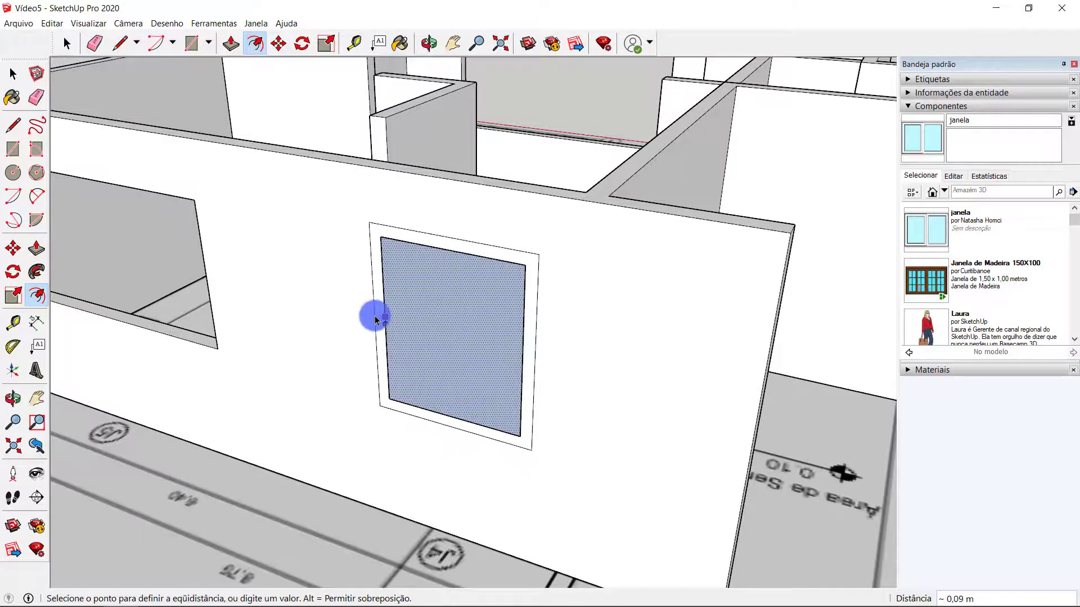
left_click(376, 319)
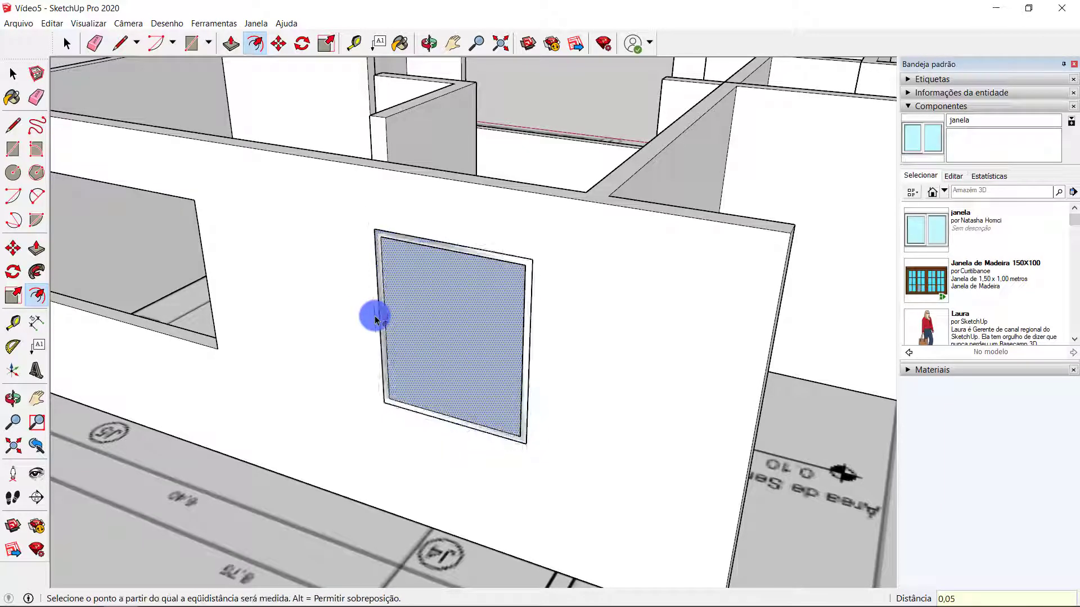
Step: Reverse the faces of the whole window and its frame outline, then clear the selection
key("space")
left_click_drag(349, 217, 560, 457)
right_click(477, 272)
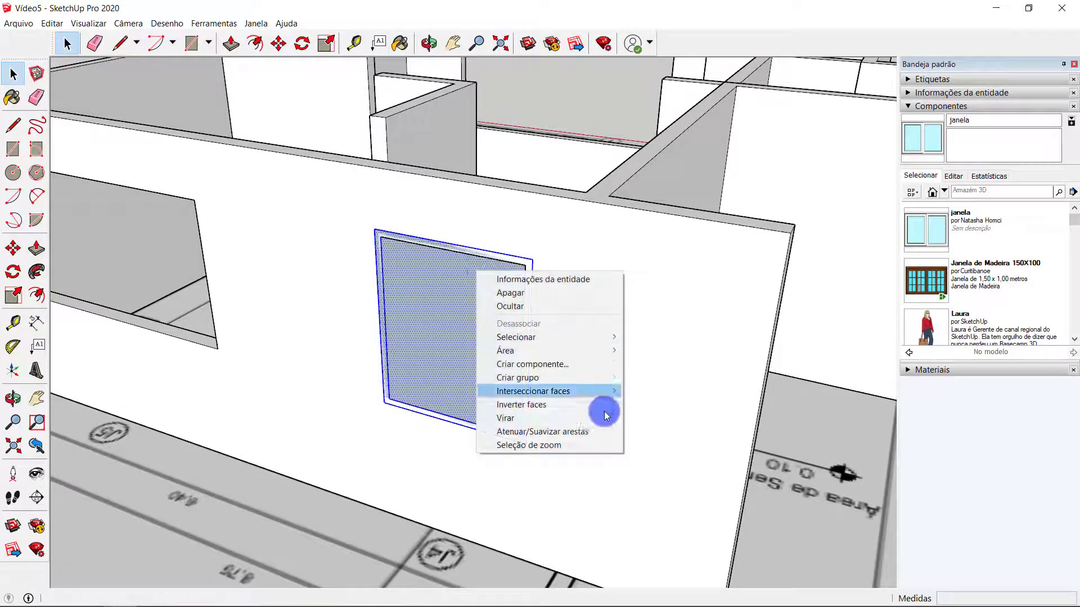
left_click(575, 402)
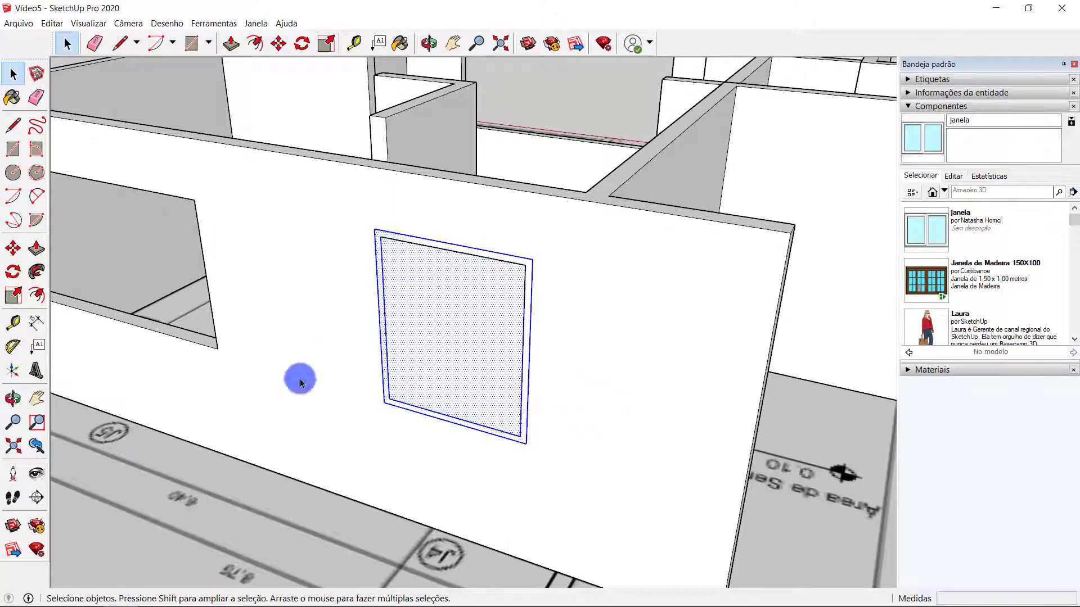
left_click(120, 311)
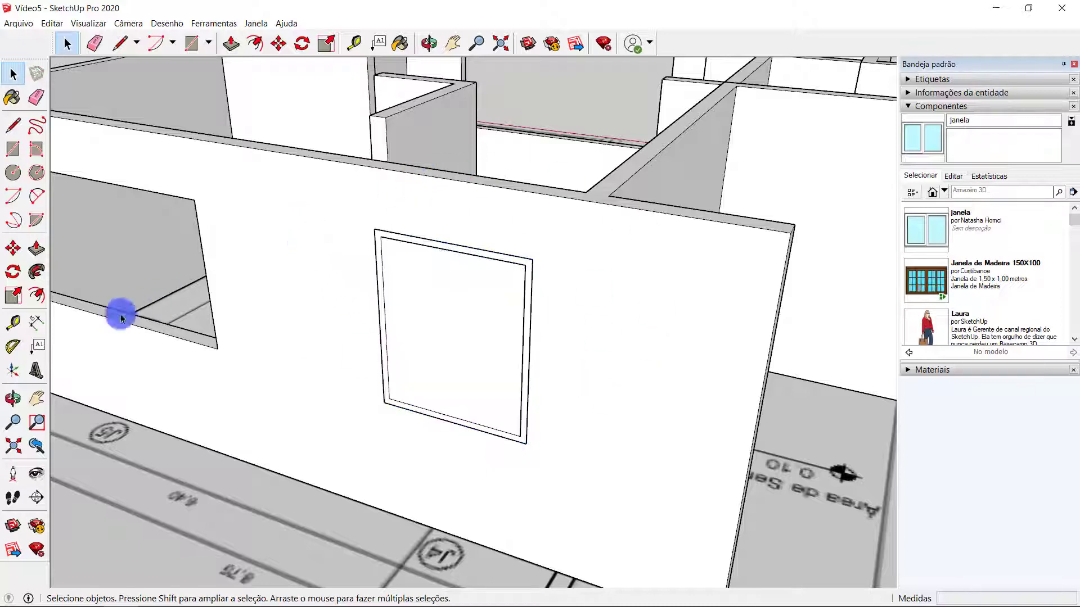
Step: Push/Pull the frame face out 0.02 m and paint the inner pane with the "Vidro translúcido com reflexo" glass material
left_click(36, 248)
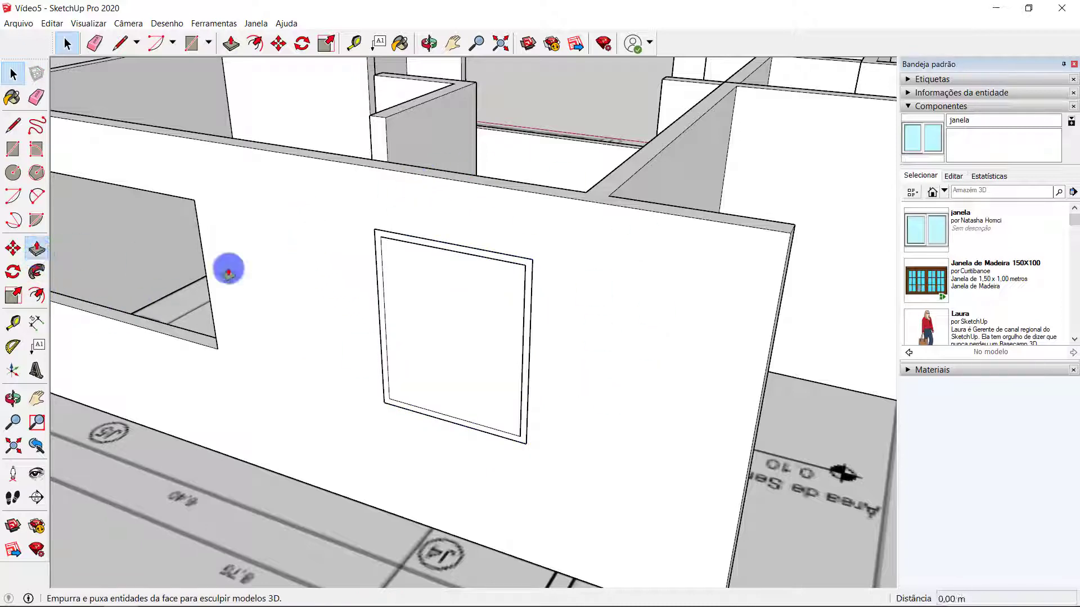
left_click(378, 303)
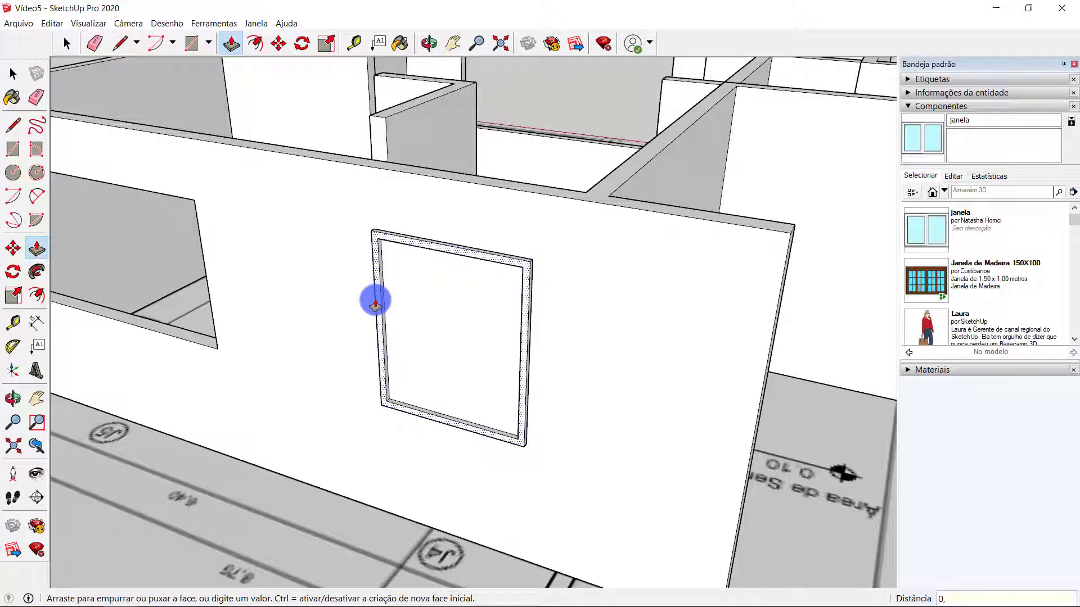
key("Return")
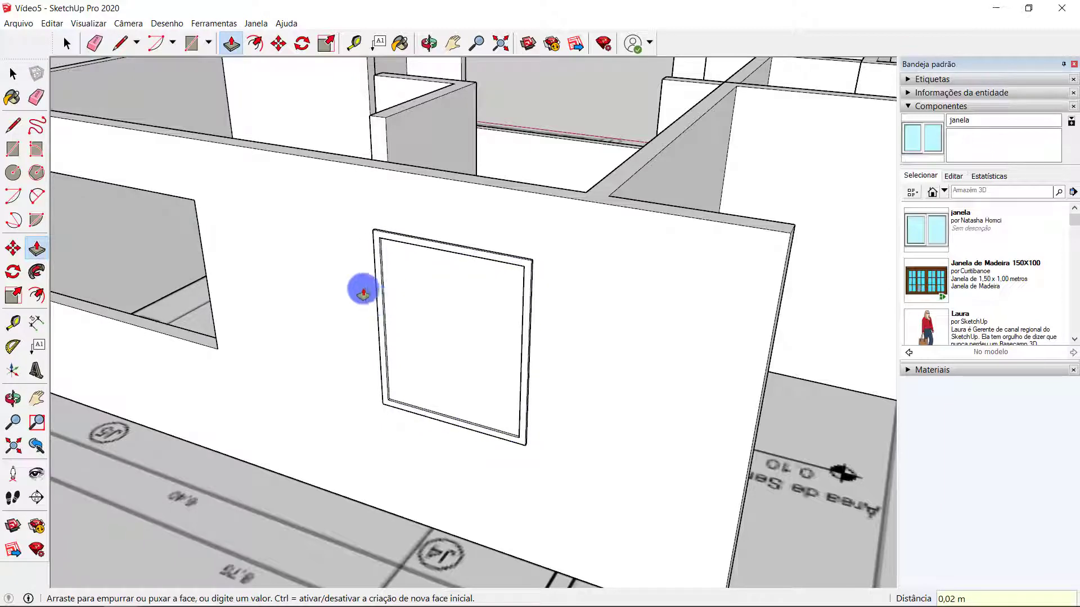
left_click(399, 43)
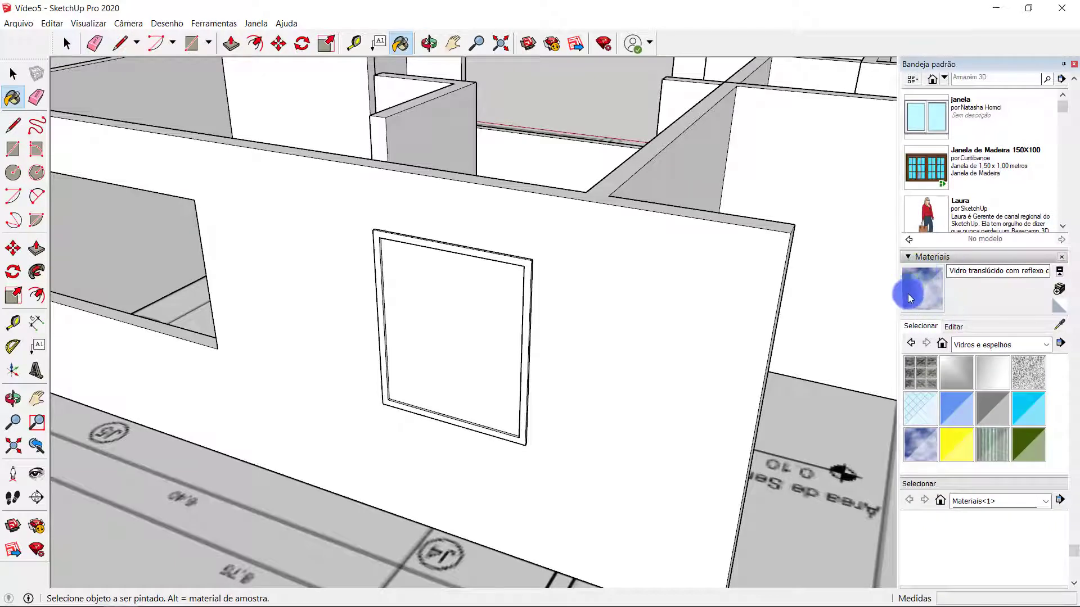
left_click(450, 307)
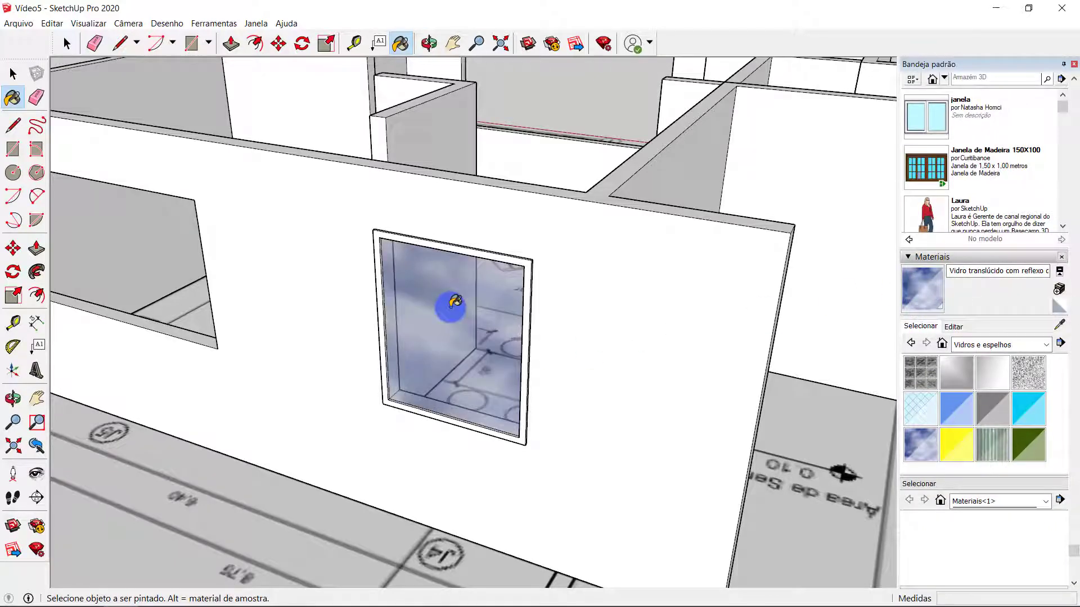
Step: Combine the entire frame and glass pane of the window into one group
key("space")
mouse_move(355, 214)
left_mouse_down()
mouse_move(535, 458)
mouse_move(551, 456)
left_mouse_up()
right_click(492, 321)
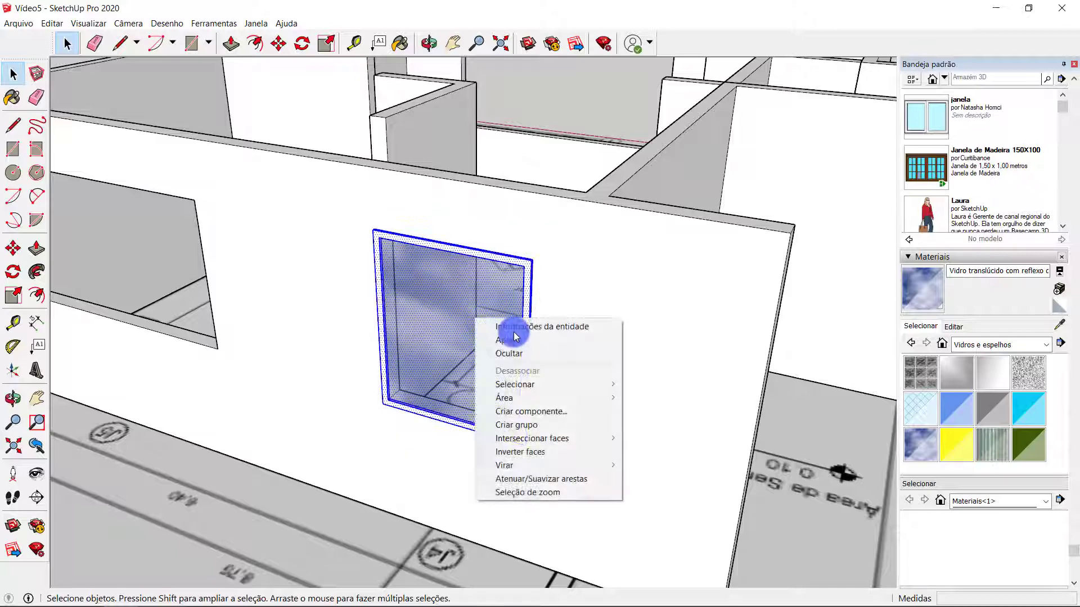
left_click(538, 426)
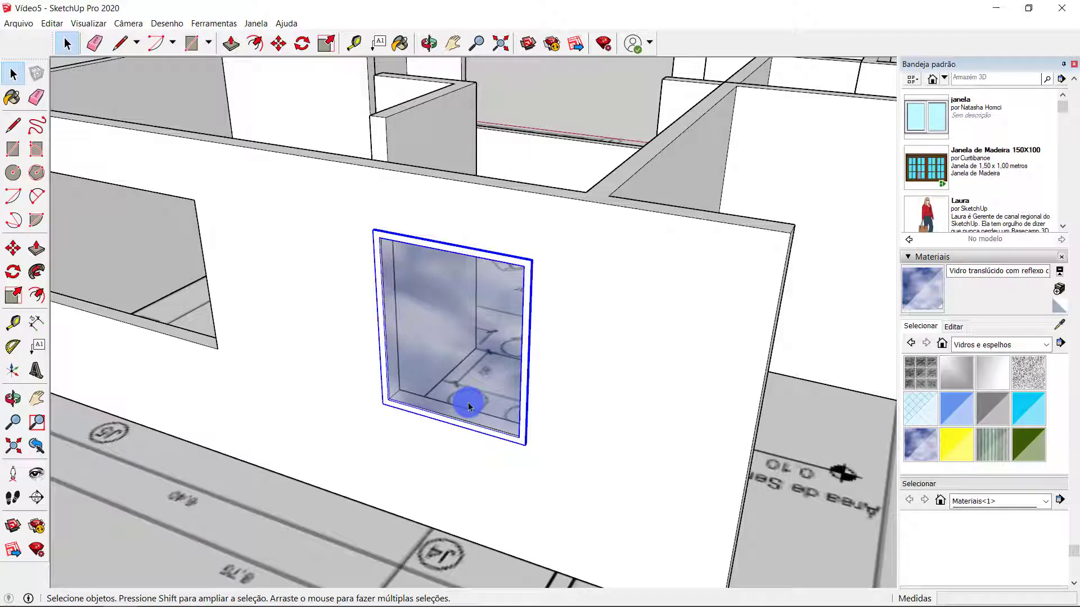
Step: Move the window group out of its opening to a free spot in front of the house
key("m")
left_click(376, 403)
scroll(376, 403, "down", 5)
middle_click_drag(328, 458, 295, 444)
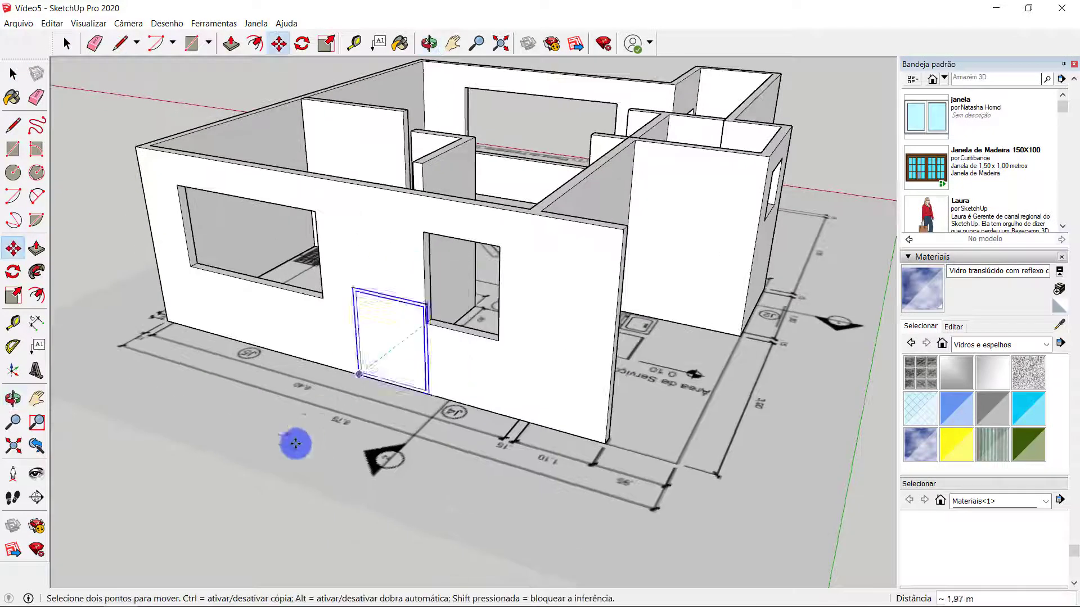
left_click(176, 518)
Step: Cover the emptied window opening with a new 1.12 × 1.35 m rectangle from corner to corner
scroll(441, 326, "up", 8)
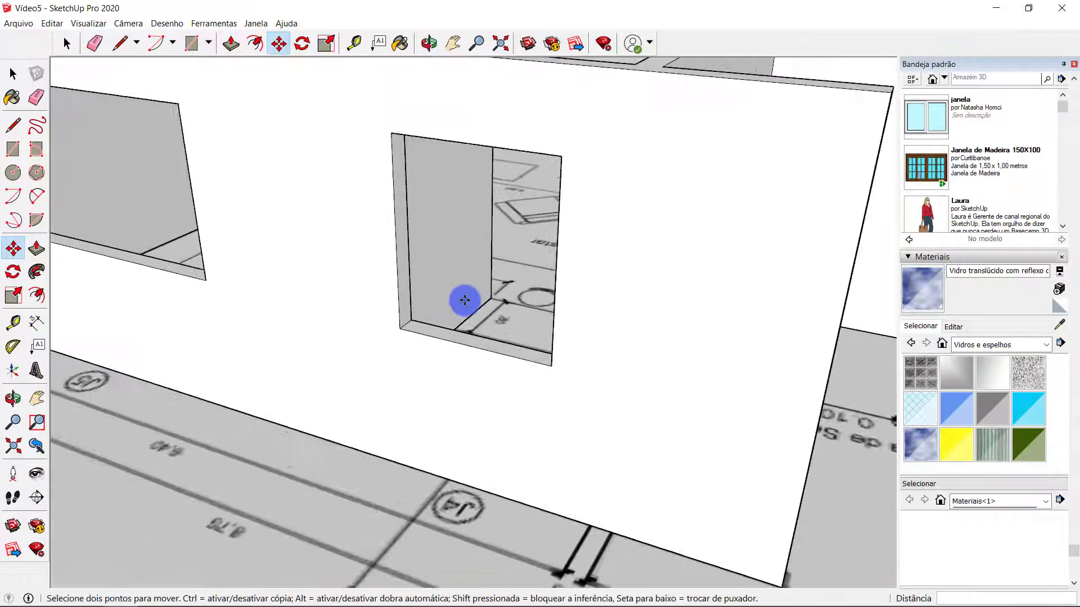
key("space")
middle_click_drag(470, 255, 455, 309)
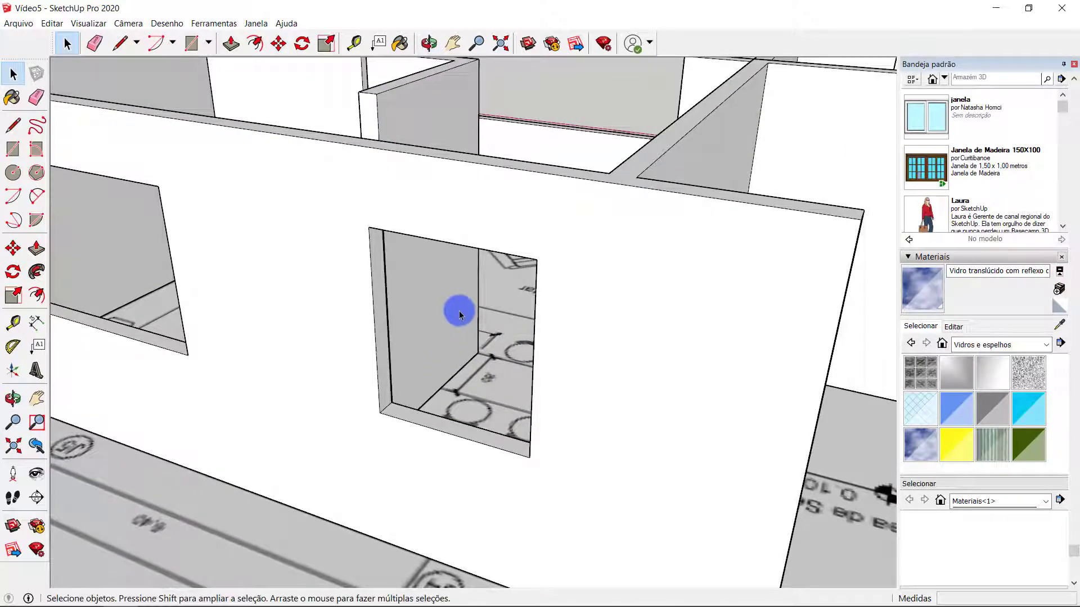
key("r")
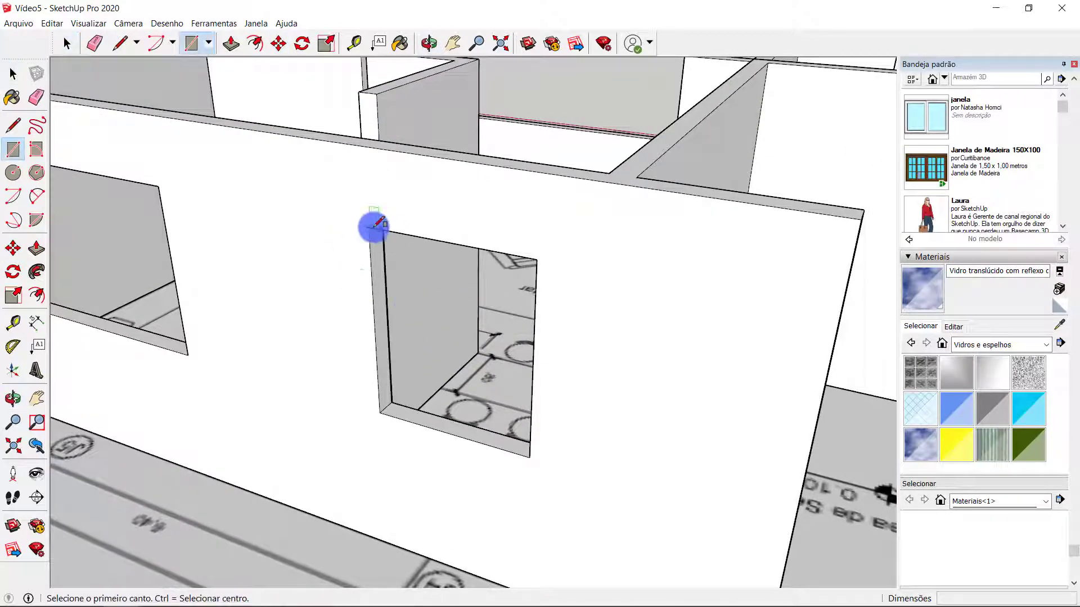
left_click(370, 228)
left_click(528, 452)
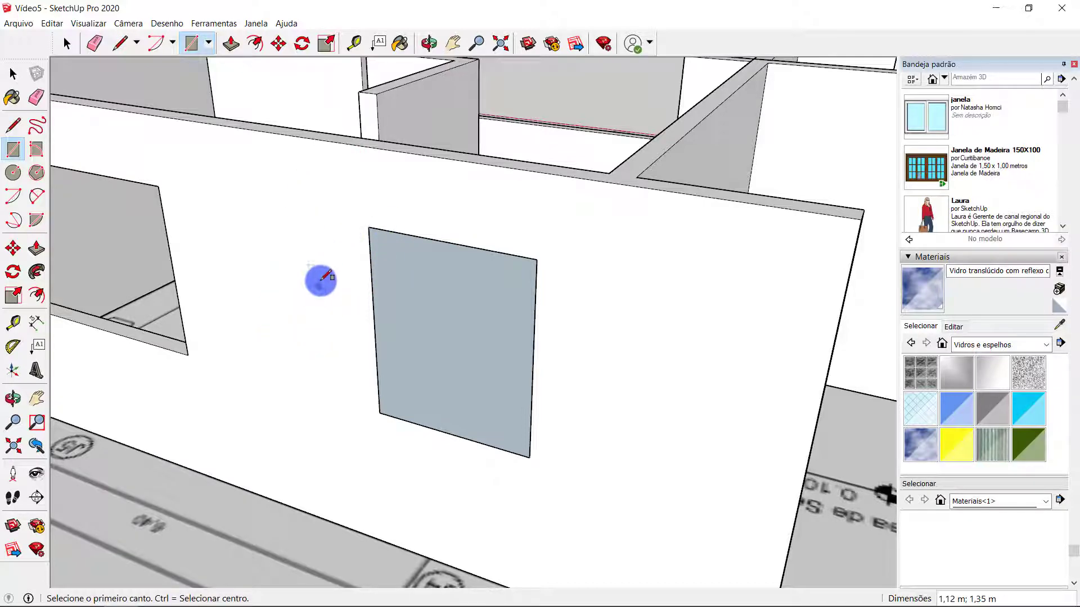
Step: Delete the surplus part of the small face at the window's upper corner, keeping only the curved moulding profile
key("space")
scroll(332, 289, "up", 3)
left_click(346, 282)
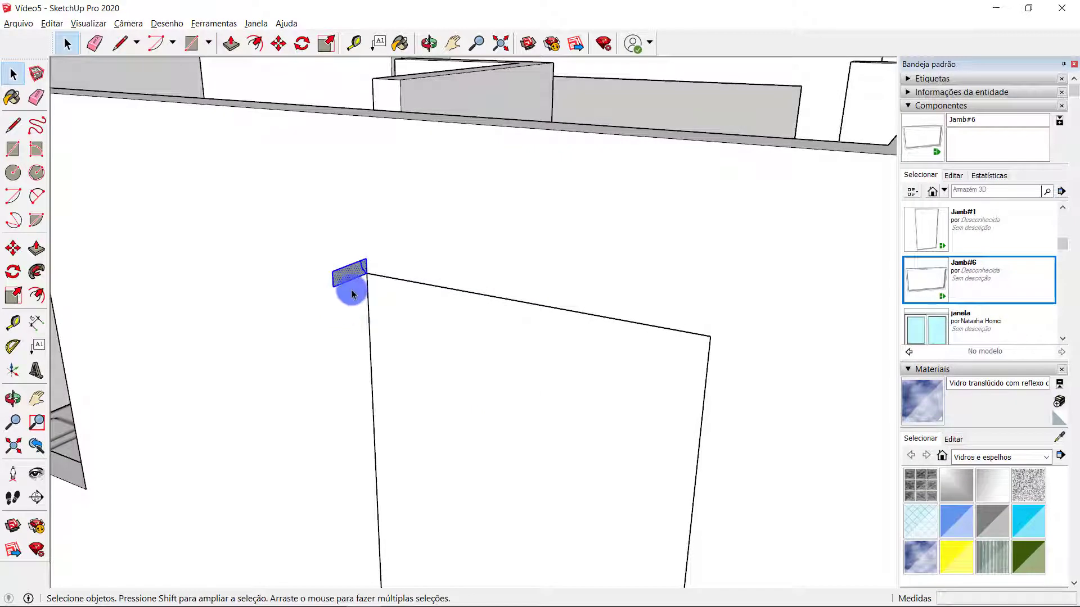
scroll(353, 289, "up", 4)
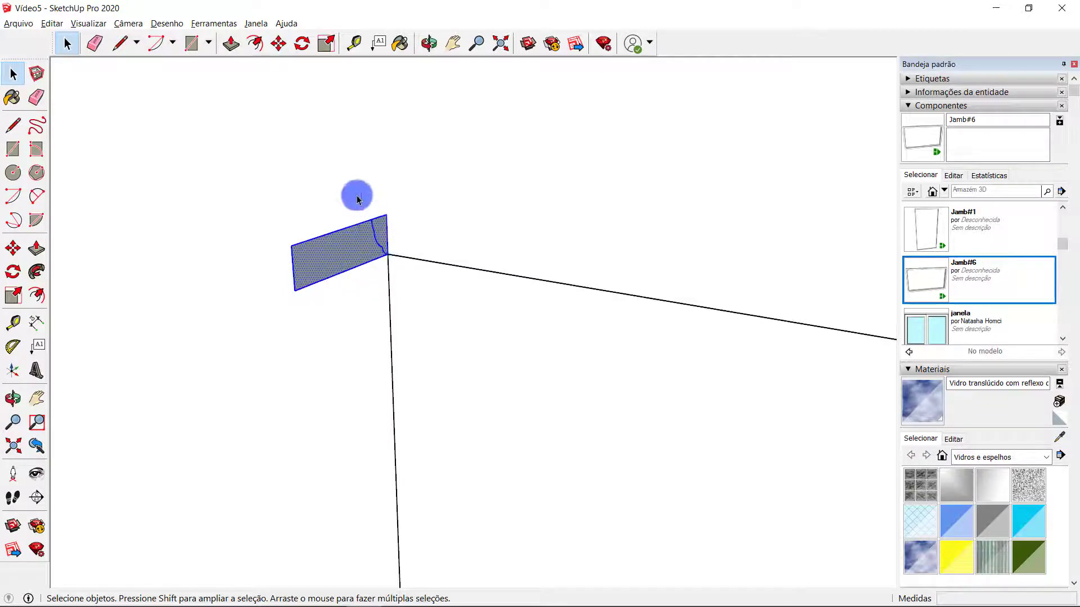
left_click_drag(356, 194, 413, 286, "shift")
key("Delete")
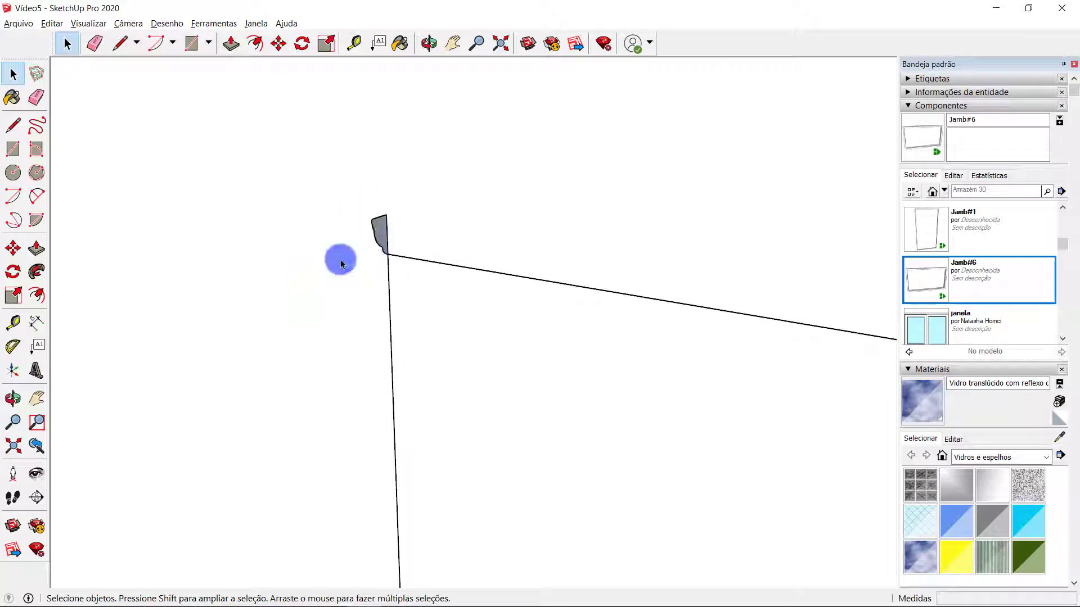
Step: Sweep the curved profile around the window with Follow Me, using the rectangle's four edges as the path
middle_click_drag(403, 289, 290, 144)
scroll(361, 273, "down", 6)
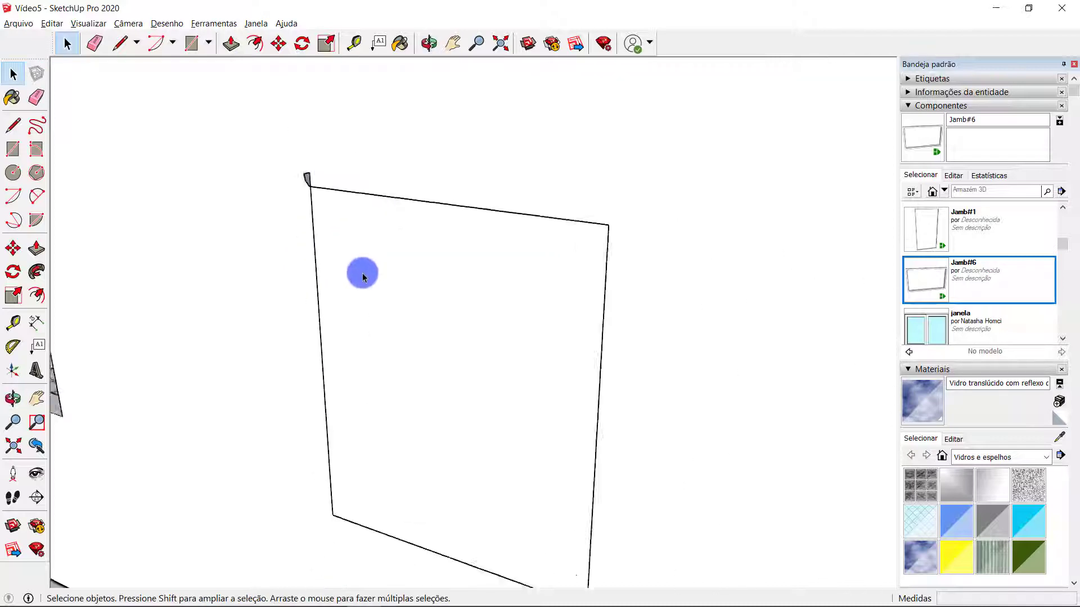
left_click(433, 209)
left_click(579, 288, "shift")
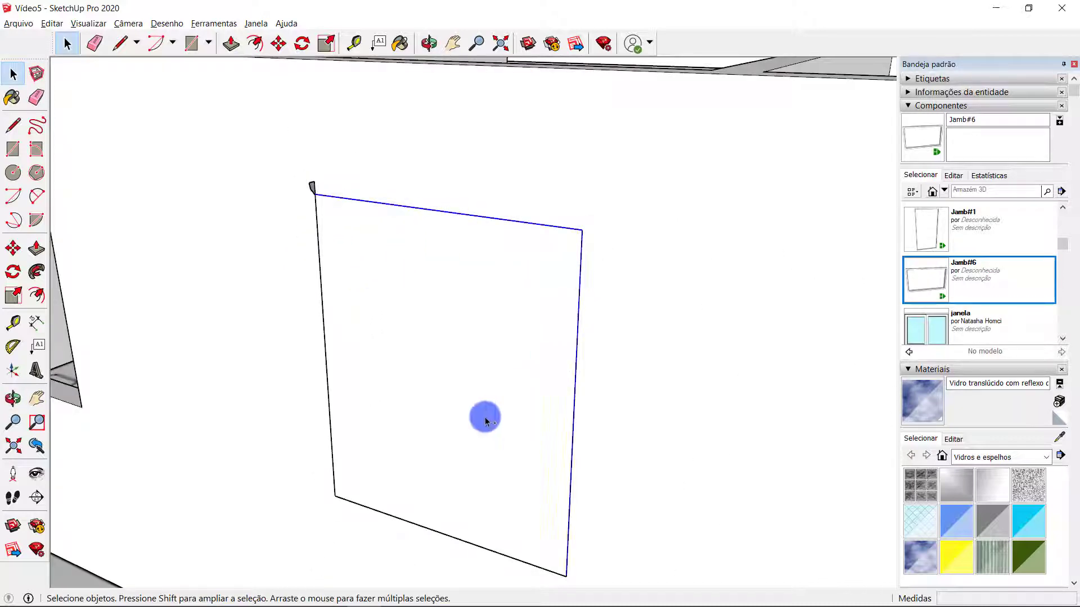
left_click(373, 499, "shift")
left_click(347, 488, "shift")
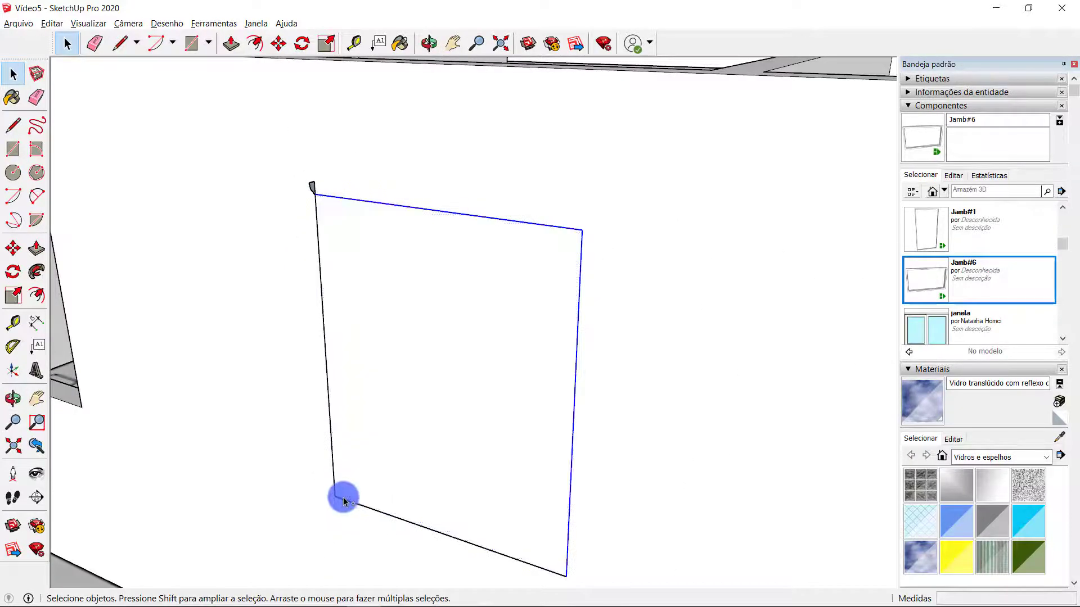
left_click(343, 499, "shift")
left_click(335, 486, "shift")
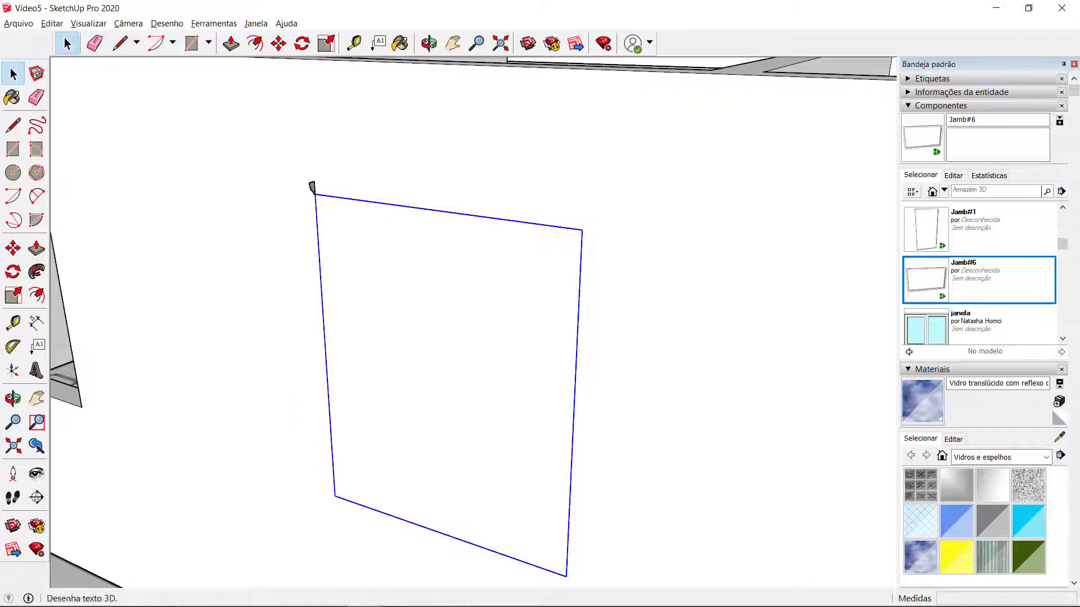
left_click(39, 274)
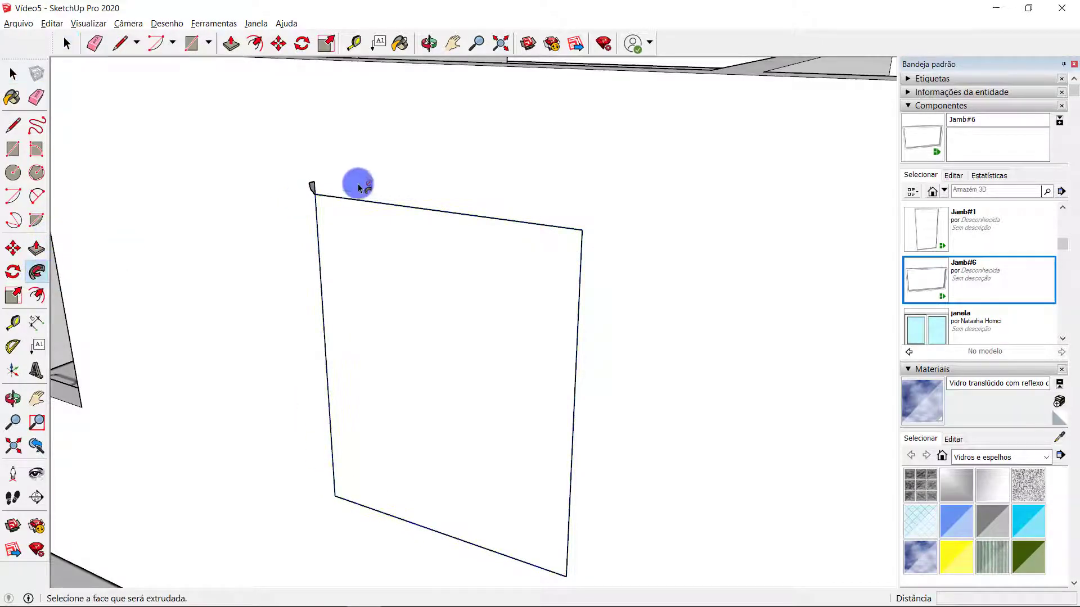
scroll(309, 204, "up", 4)
scroll(309, 208, "up", 2)
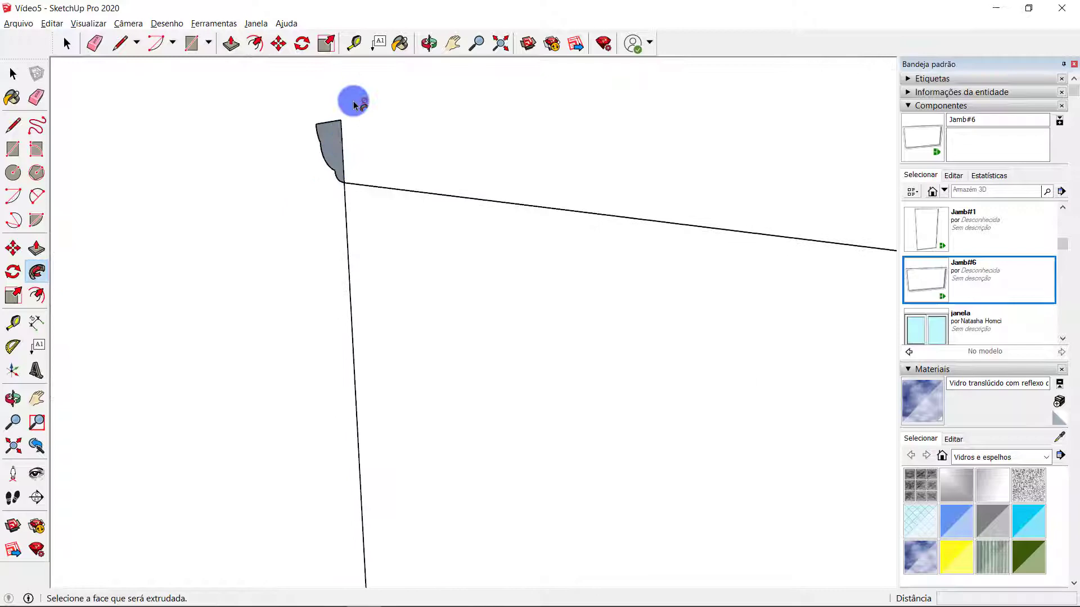
left_click(327, 141)
scroll(497, 334, "down", 2)
scroll(497, 334, "down", 5)
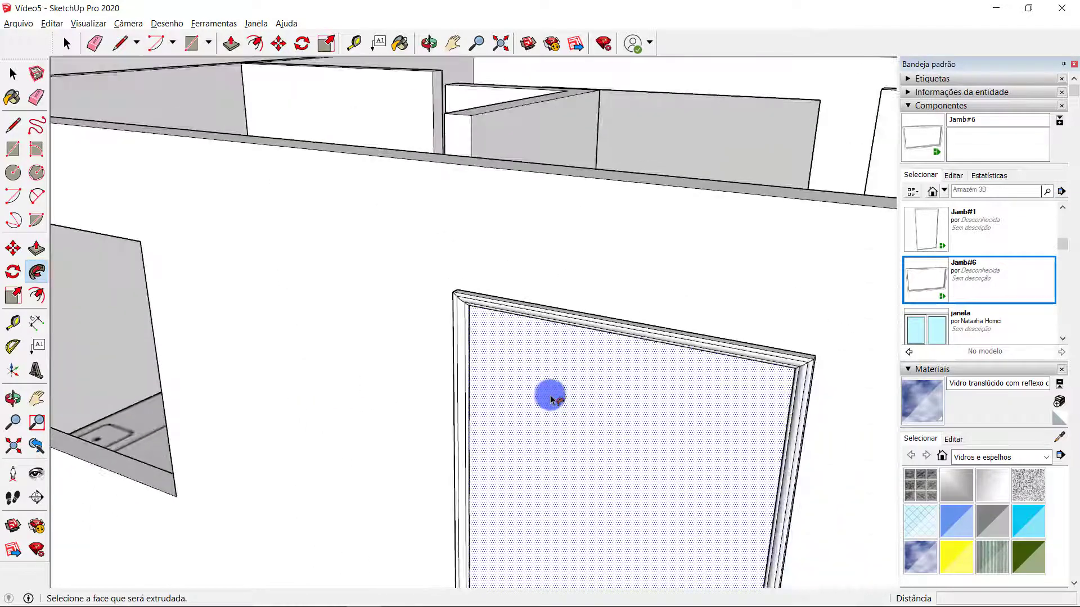
Step: Insert the janela component into the small window opening, aligned with the opening's lower corner
middle_click_drag(549, 393, 256, 325)
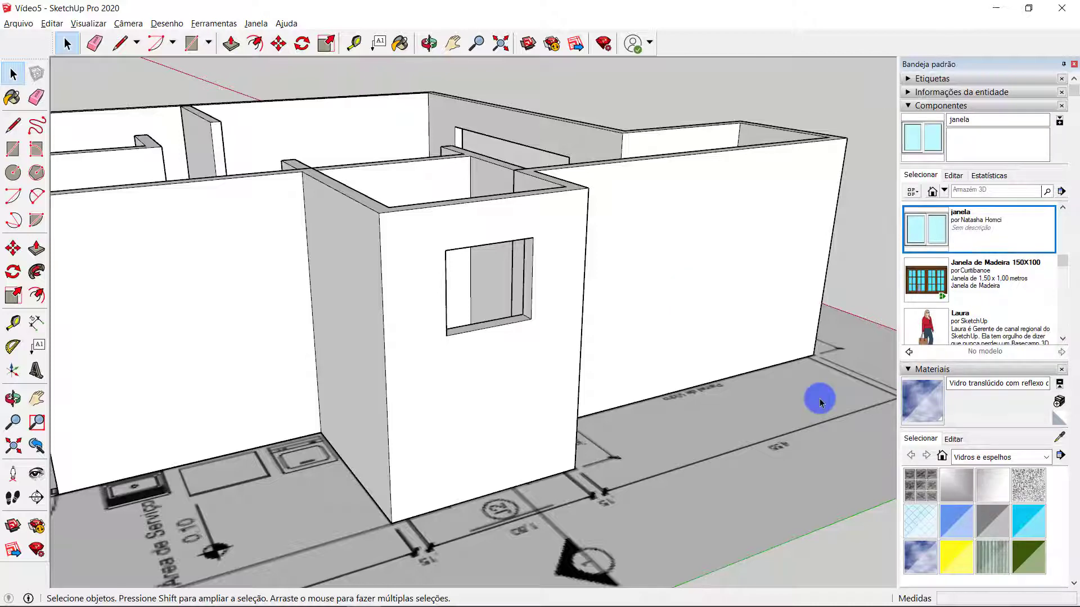
left_click(926, 231)
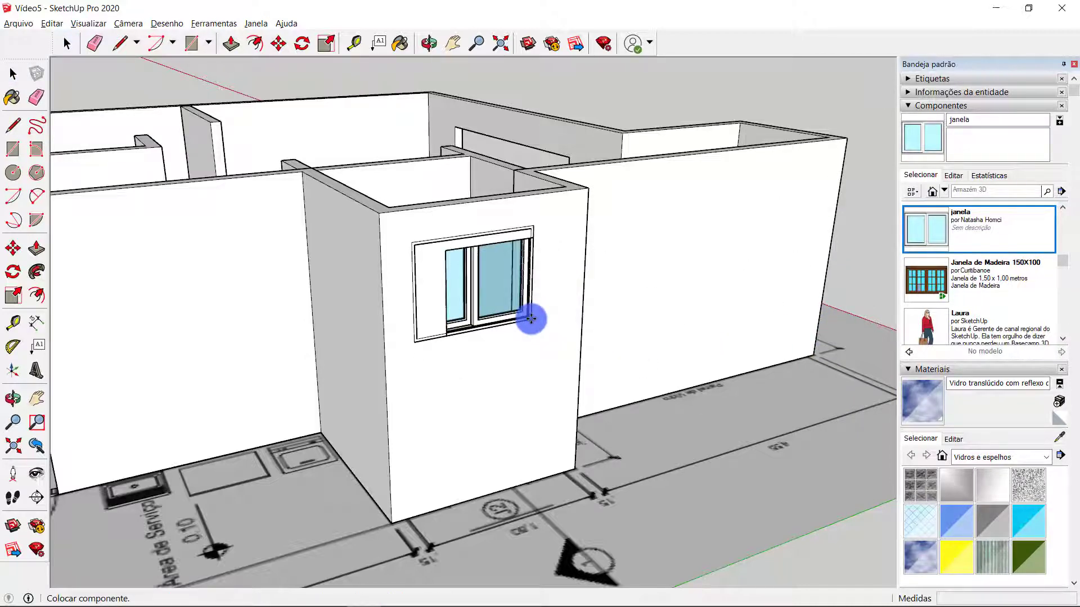
scroll(531, 318, "up", 1)
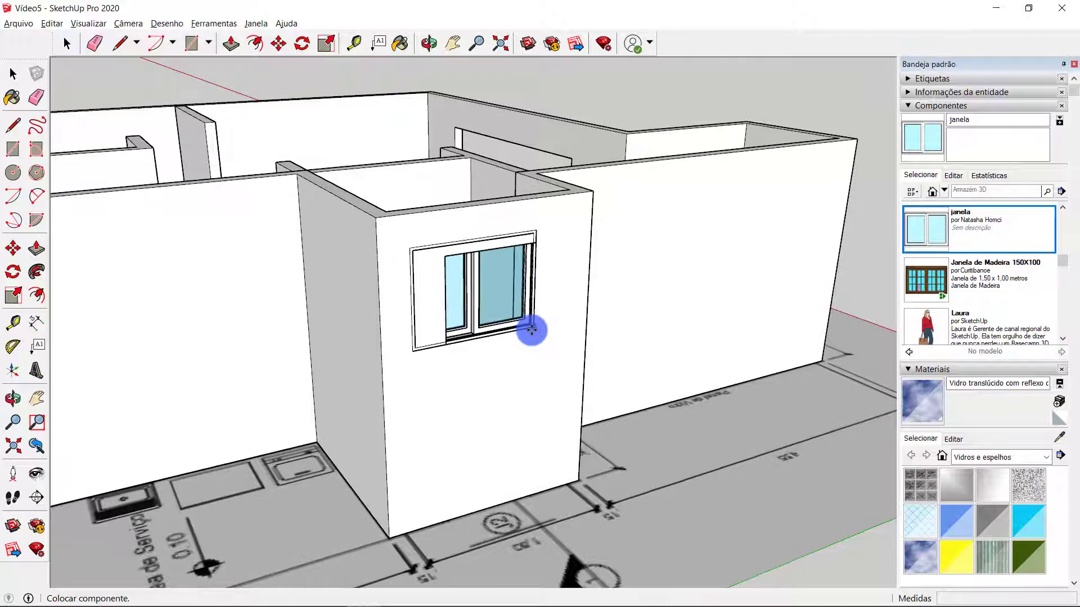
left_click(523, 321)
Step: Turn on X-ray face style and scale the window to about 0.74 by 0.87 so its opposite corner meets the opening's upper corner
left_click(88, 23)
mouse_move(171, 212)
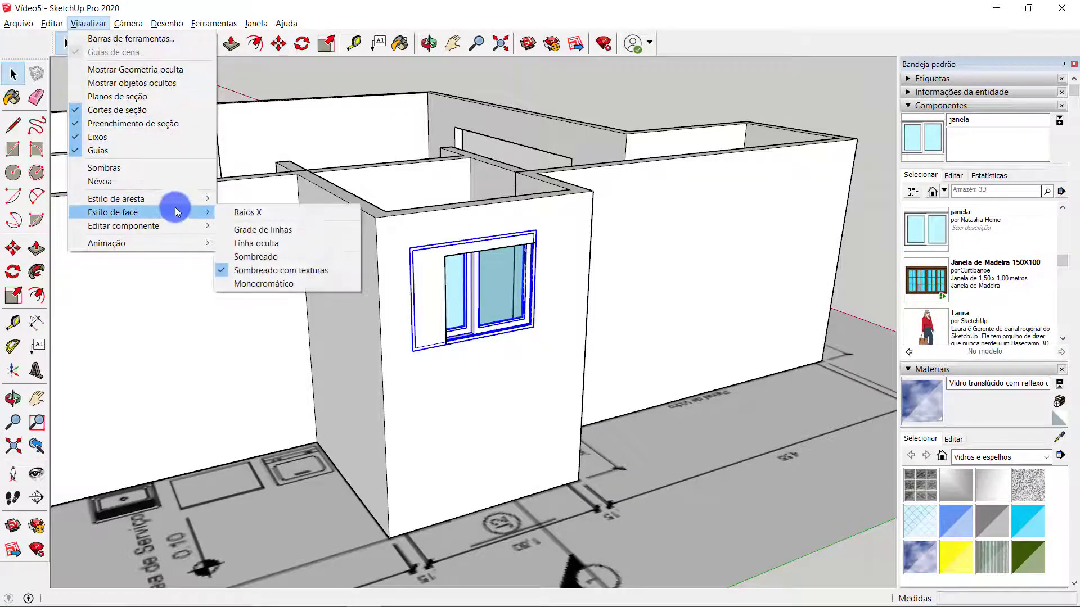
left_click(260, 210)
left_click(13, 293)
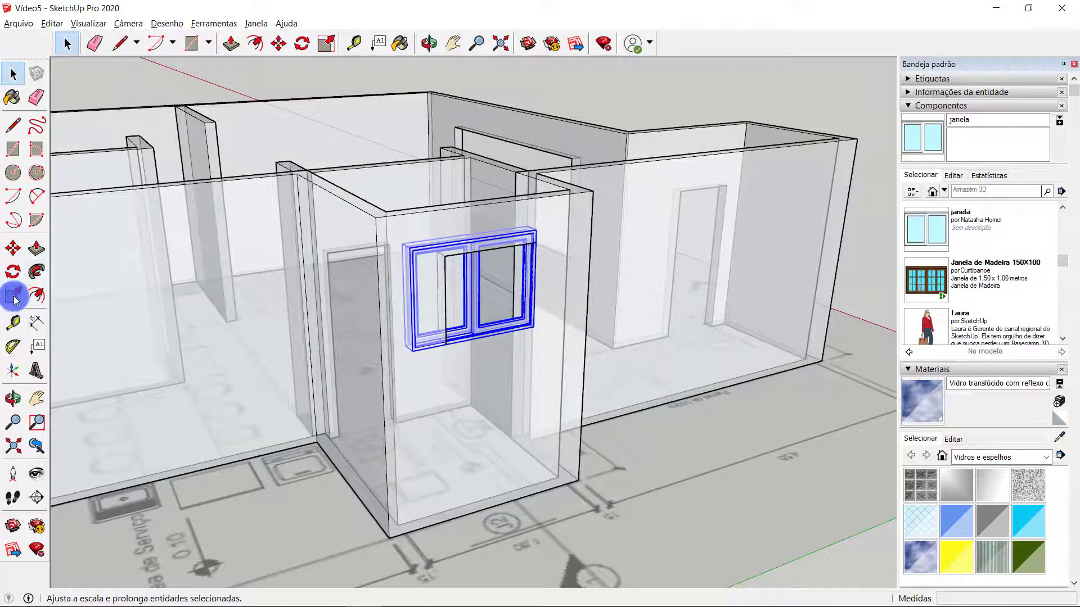
scroll(422, 302, "up", 4)
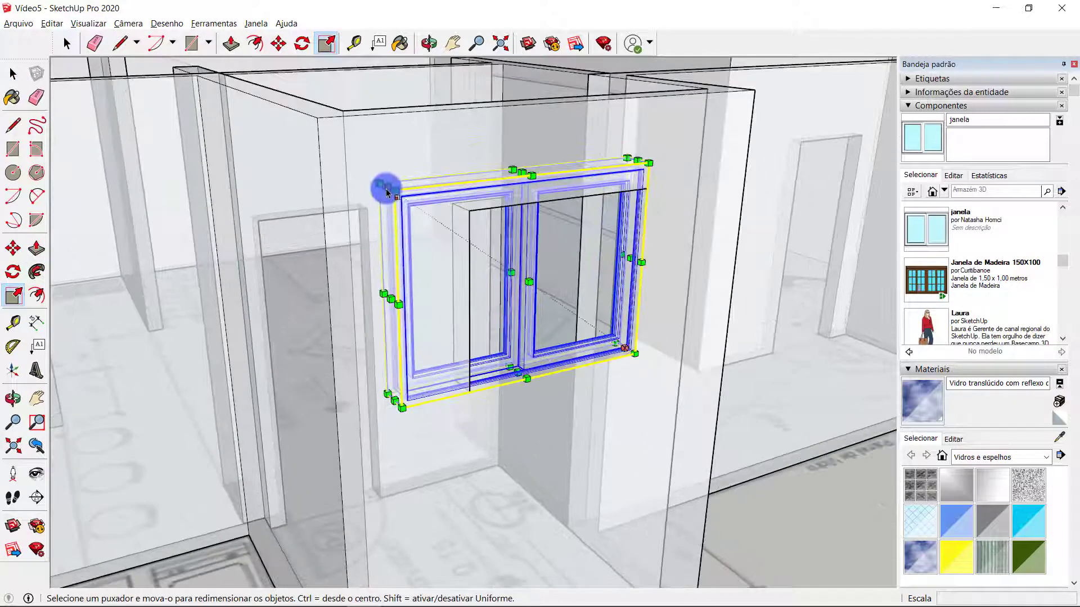
left_click_drag(387, 186, 464, 211)
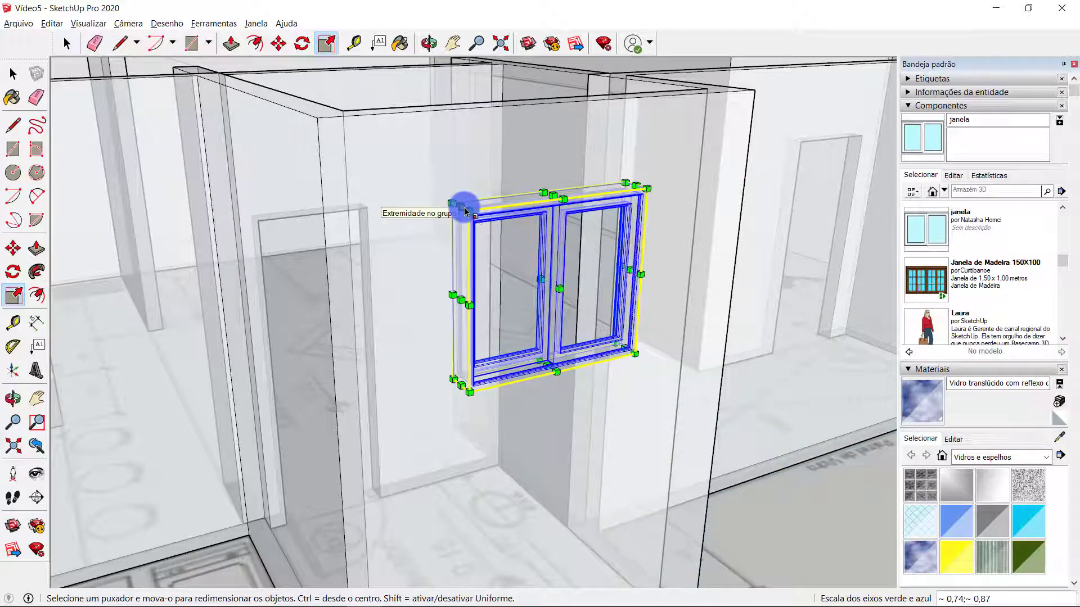
key("space")
Step: Turn off the X-ray face style
scroll(511, 294, "down", 2)
left_click(89, 23)
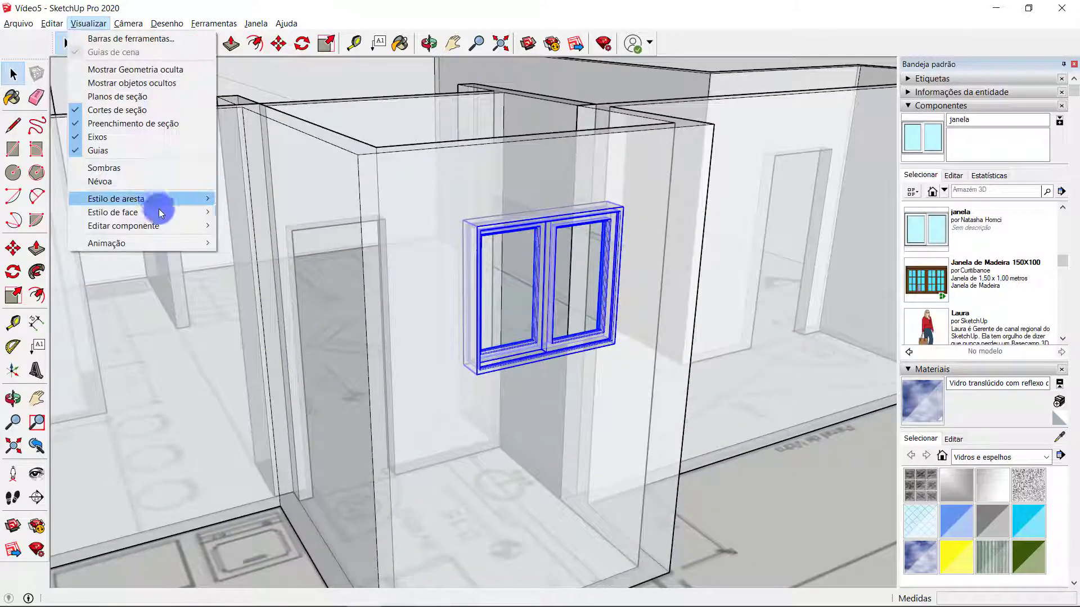
mouse_move(159, 212)
left_click(252, 213)
Step: Place a second janela component on the ground in front of the house and stretch it lengthwise into a wider window
scroll(405, 268, "down", 2)
scroll(381, 201, "up", 3)
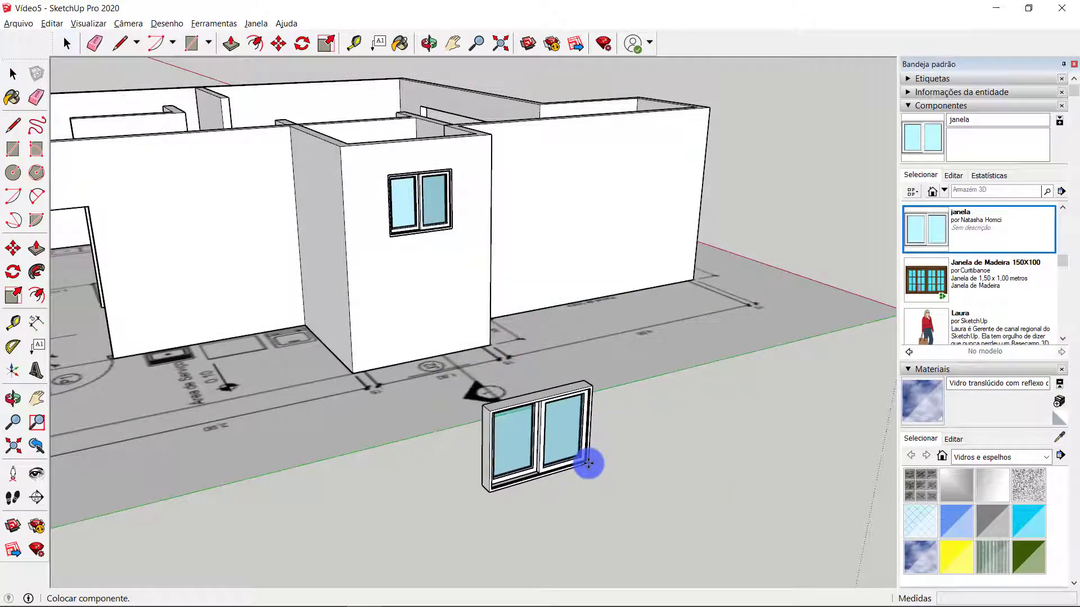
left_click(586, 467)
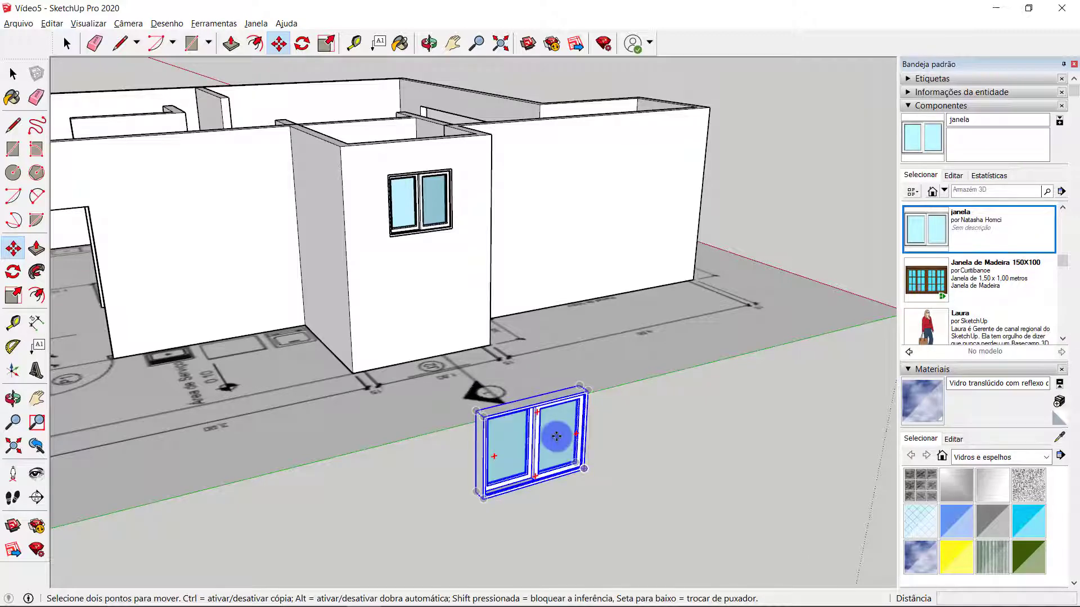
left_click(9, 301)
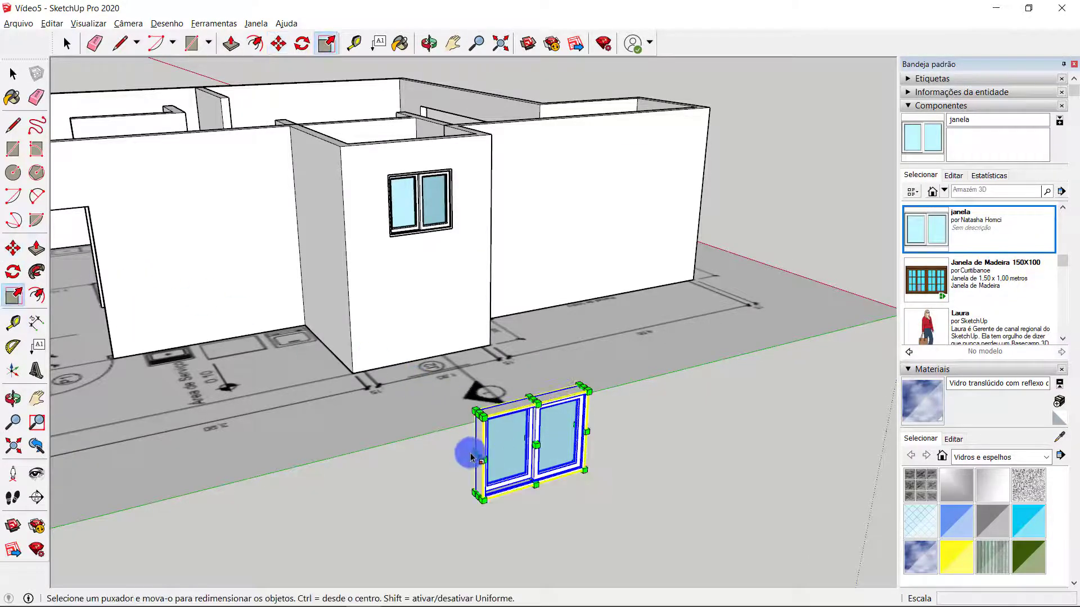
left_click_drag(474, 455, 267, 515)
Step: Place the Janela de Madeira 150X100 component on the ground in front of the wall with the large opening
middle_click_drag(333, 505, 363, 369)
scroll(363, 370, "up", 3)
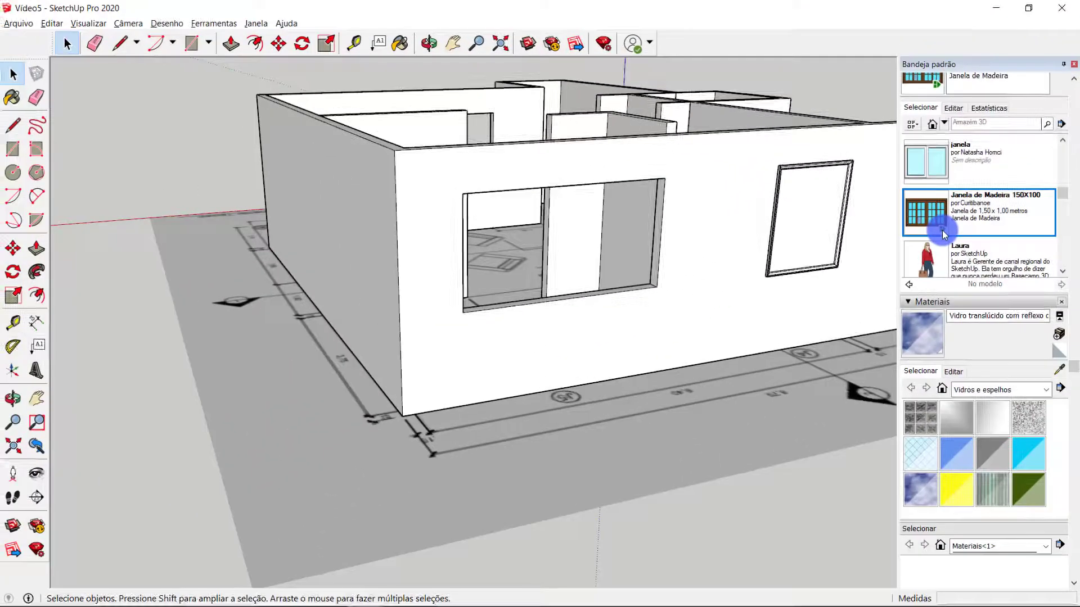
left_click(942, 230)
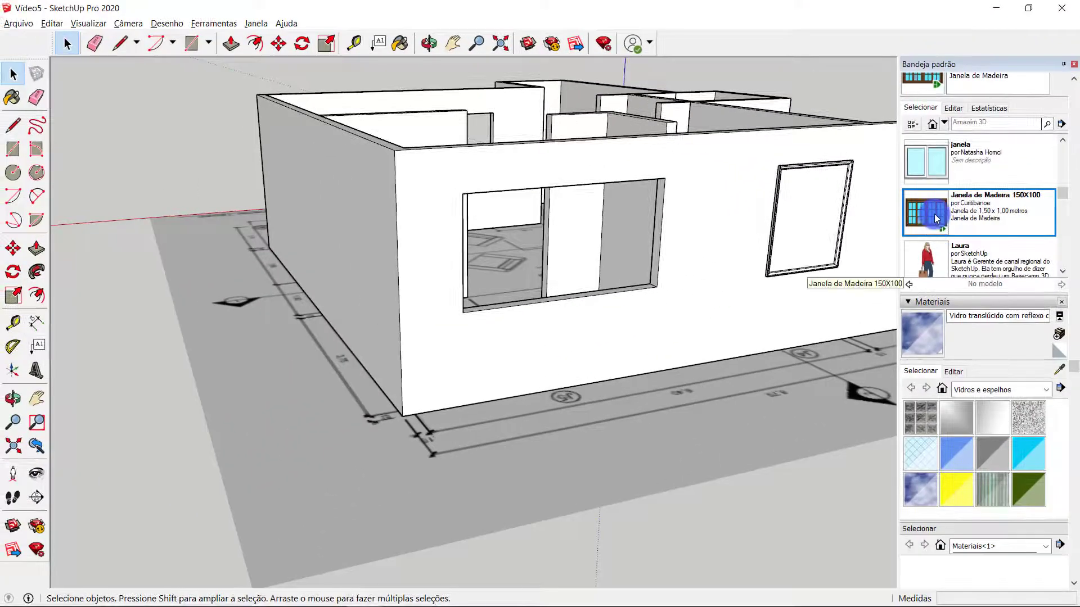
left_click(628, 452)
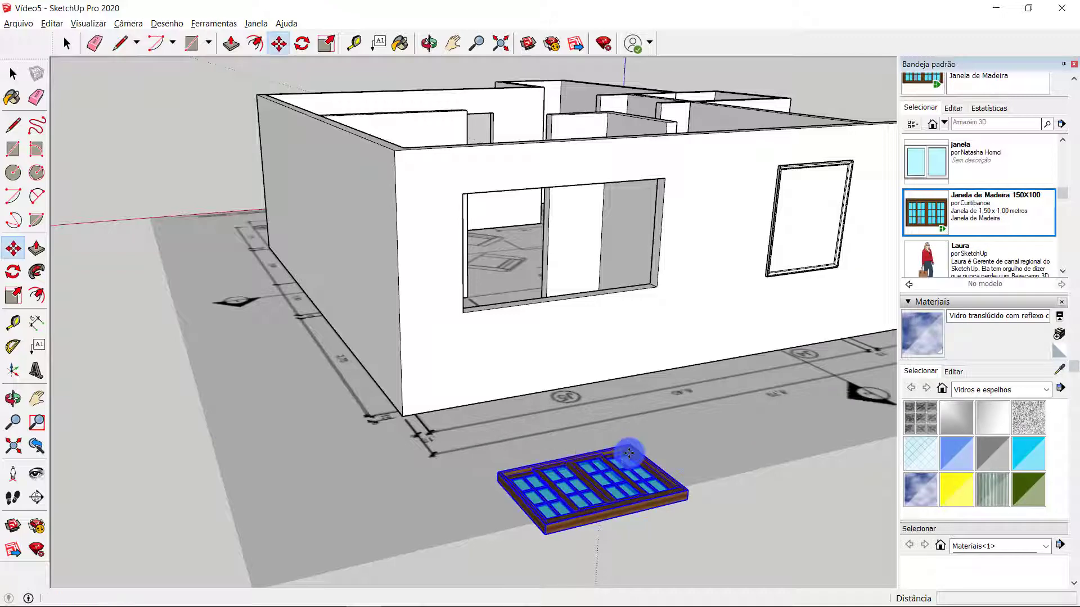
Step: Rotate the wooden window upright and move it into the large opening, against its lower corner
key("q")
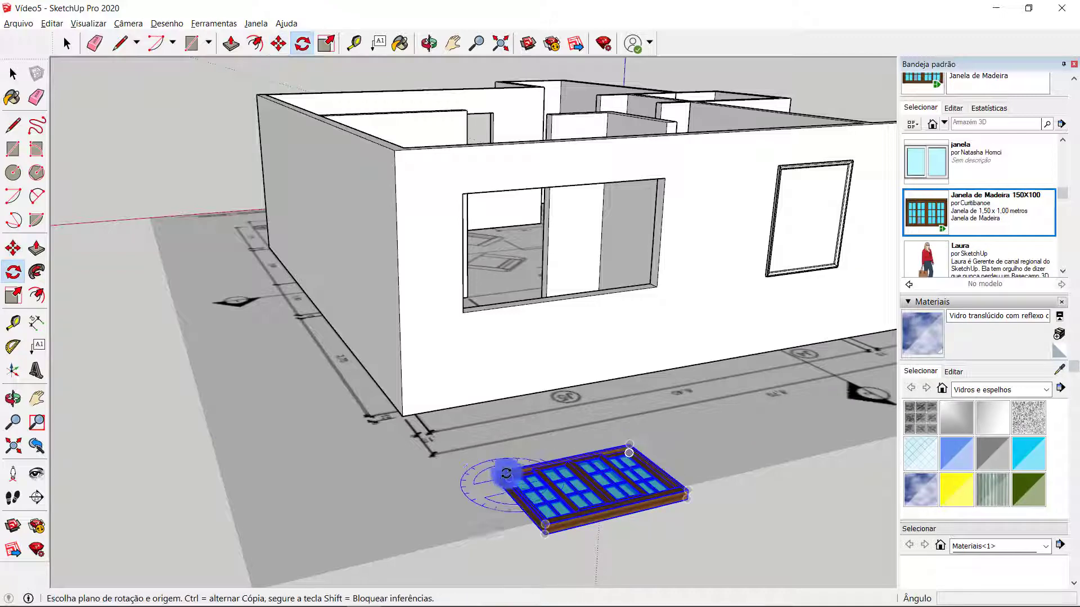
left_click(496, 482)
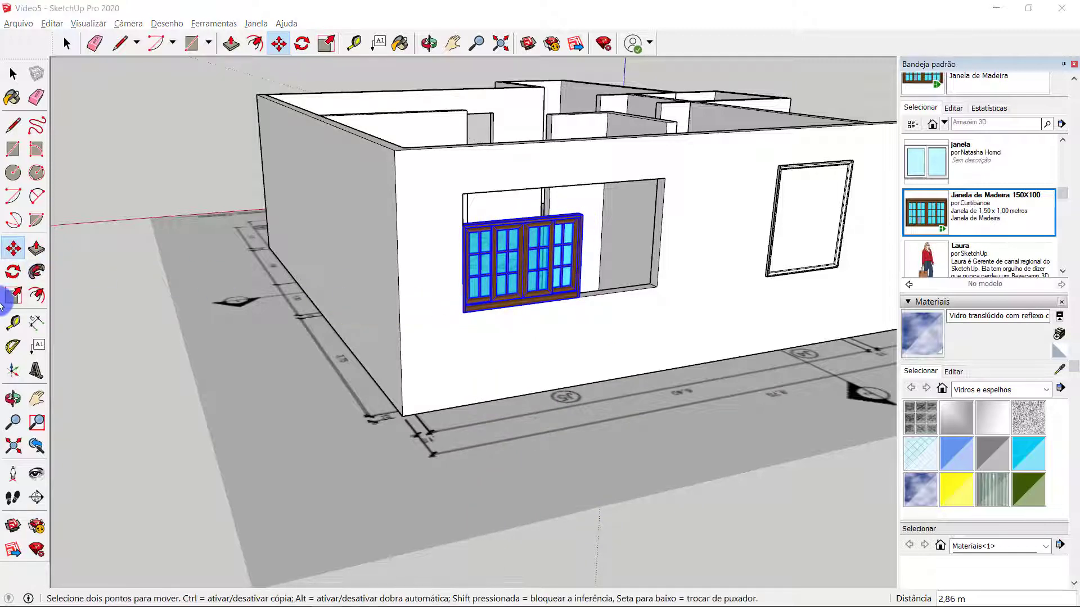
Step: Scale the wooden window from its free upper corner to the opening's opposite corner so it fills the whole opening
left_click(14, 295)
middle_click_drag(643, 287, 320, 328)
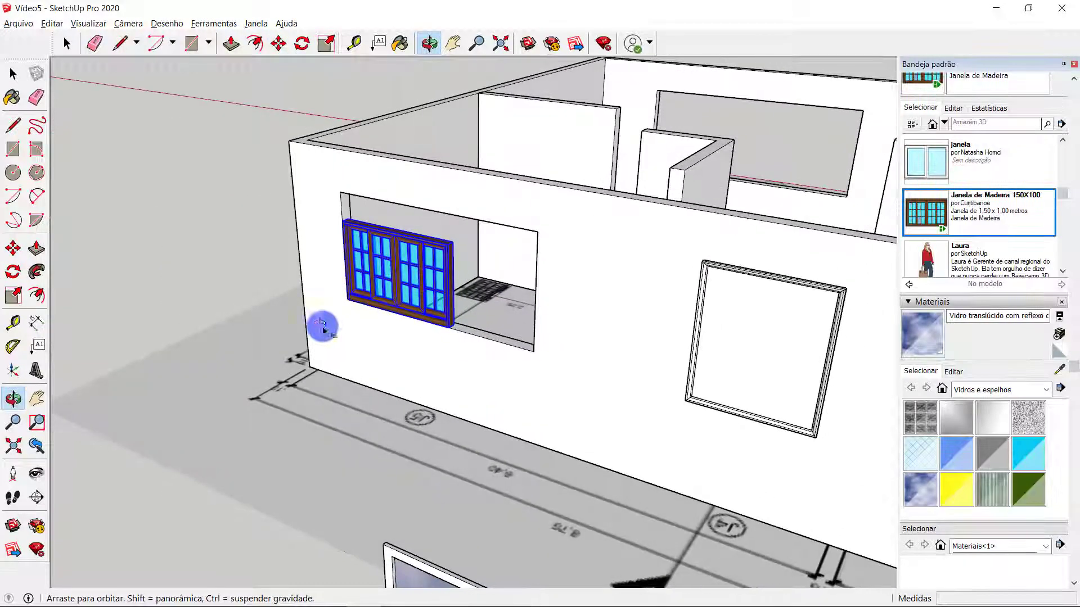
scroll(445, 267, "up", 3)
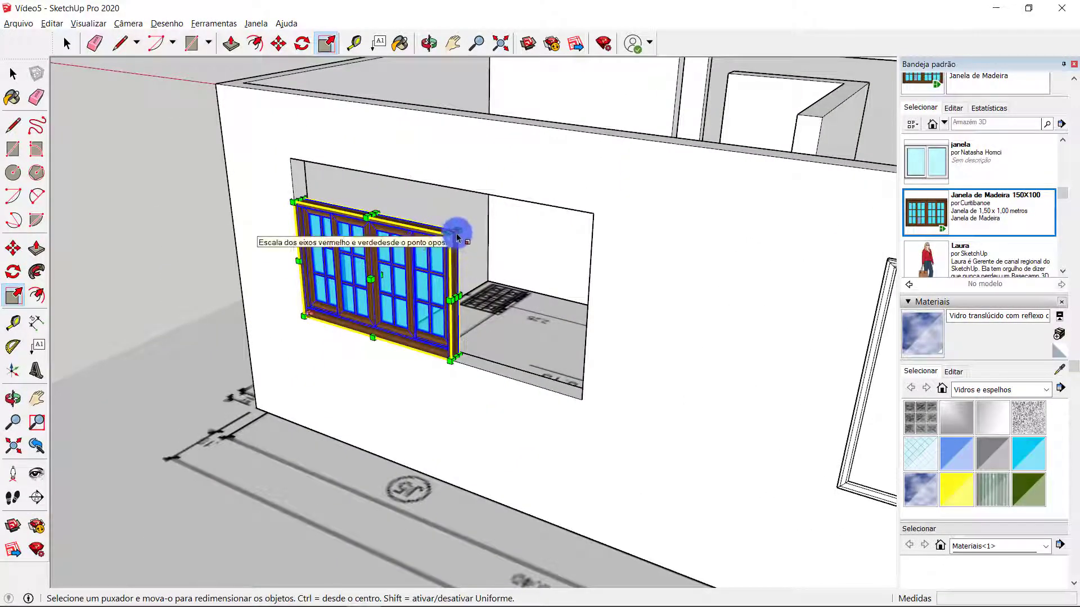
left_click_drag(457, 235, 596, 213)
scroll(456, 223, "down", 3)
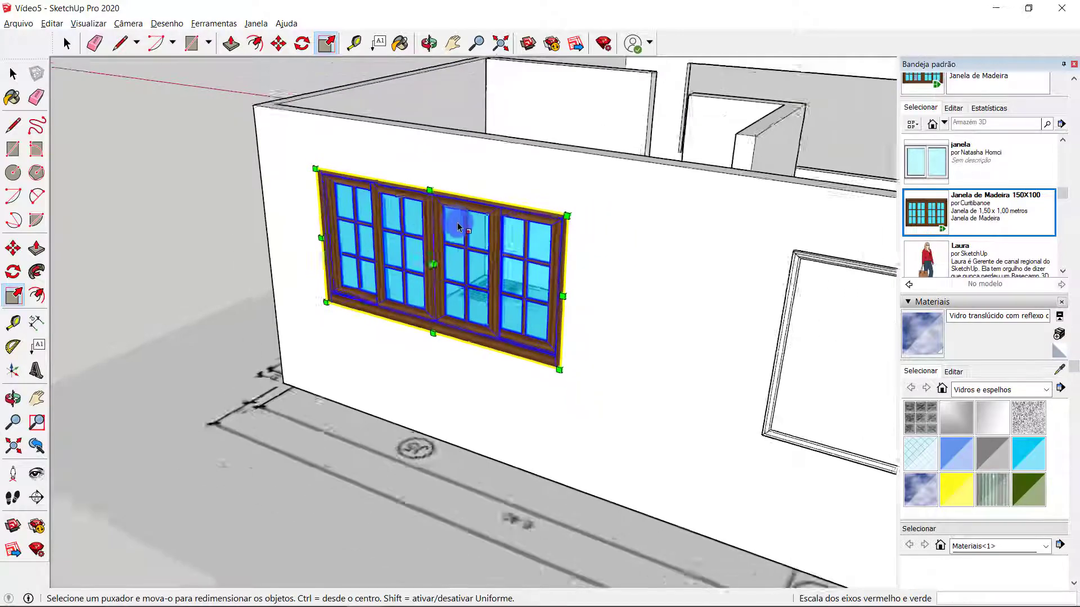
key("space")
middle_click_drag(403, 248, 838, 185)
scroll(348, 321, "up", 4)
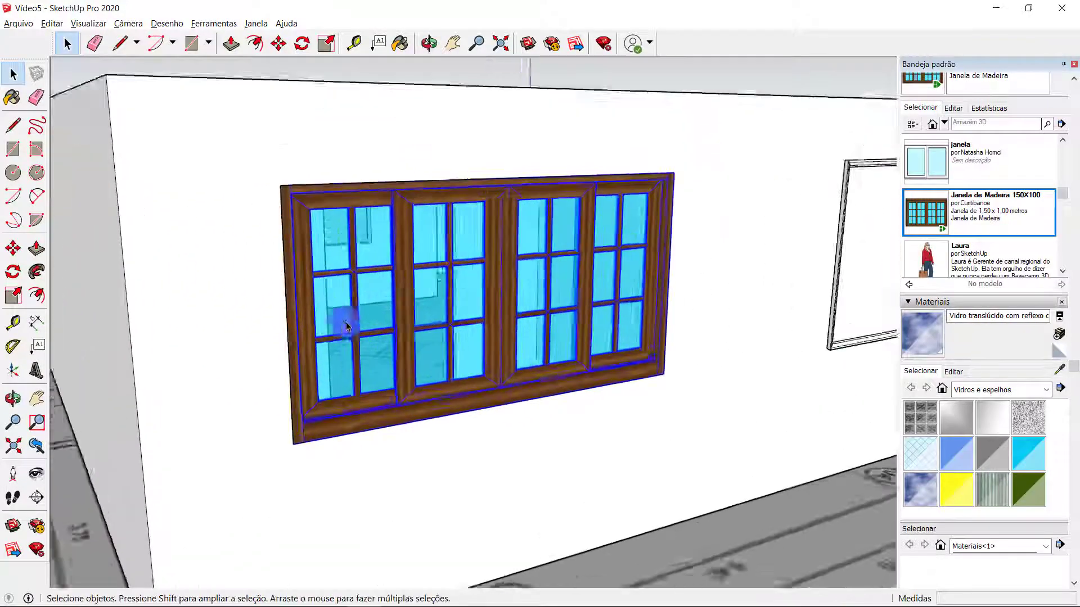
middle_click_drag(520, 258, 497, 248)
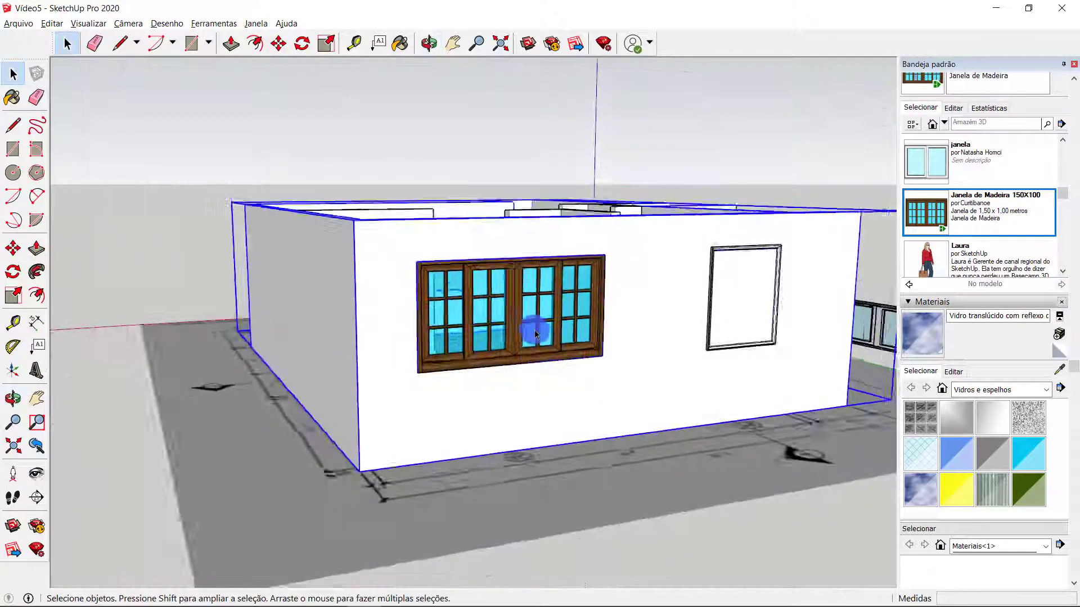
middle_click_drag(538, 328, 475, 324)
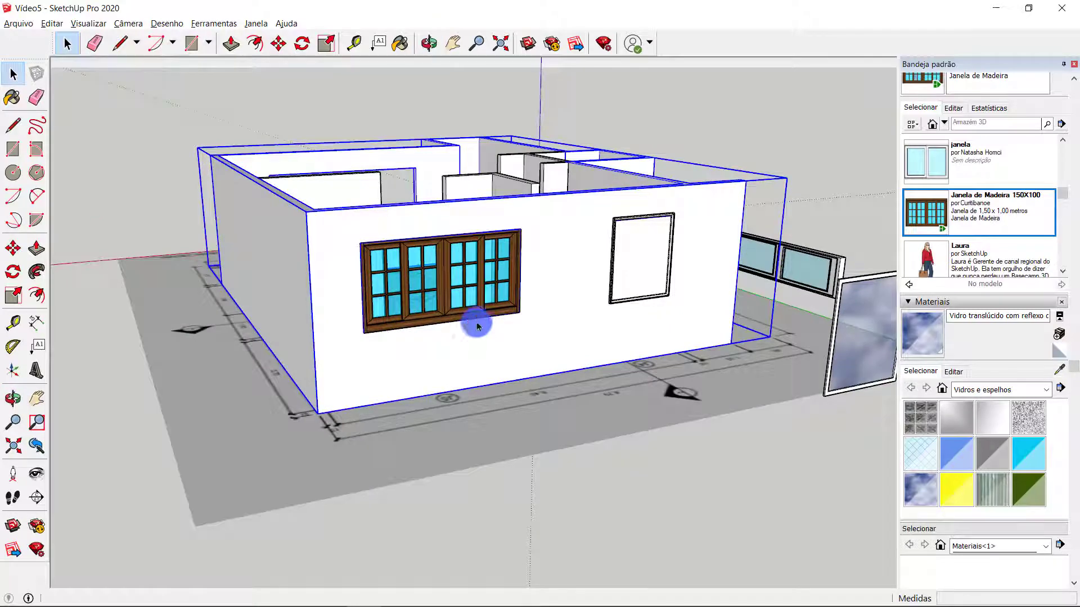
middle_click_drag(487, 282, 409, 242)
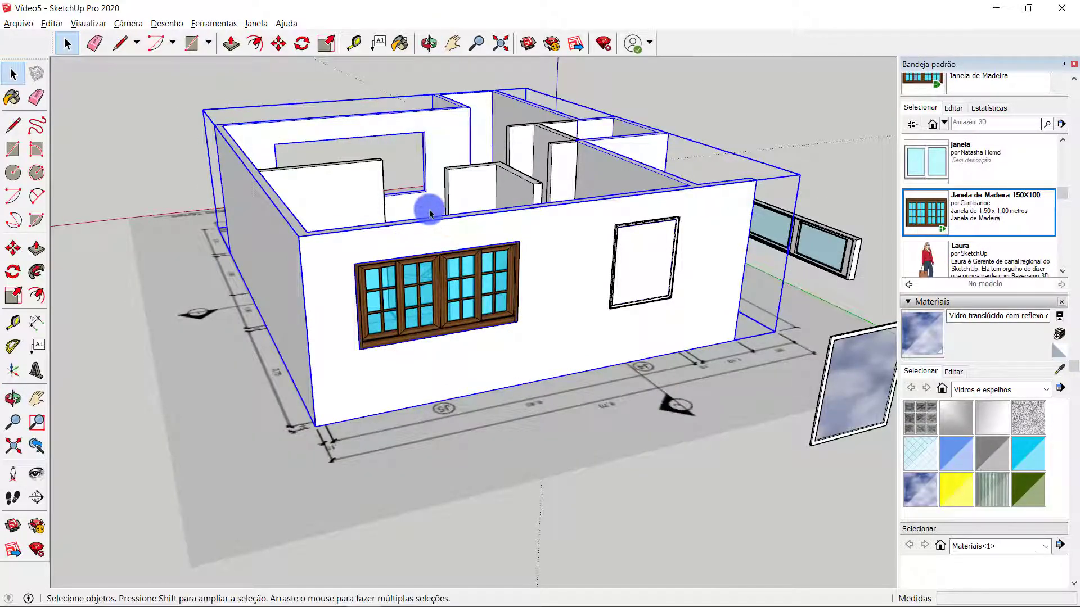
scroll(475, 262, "down", 2)
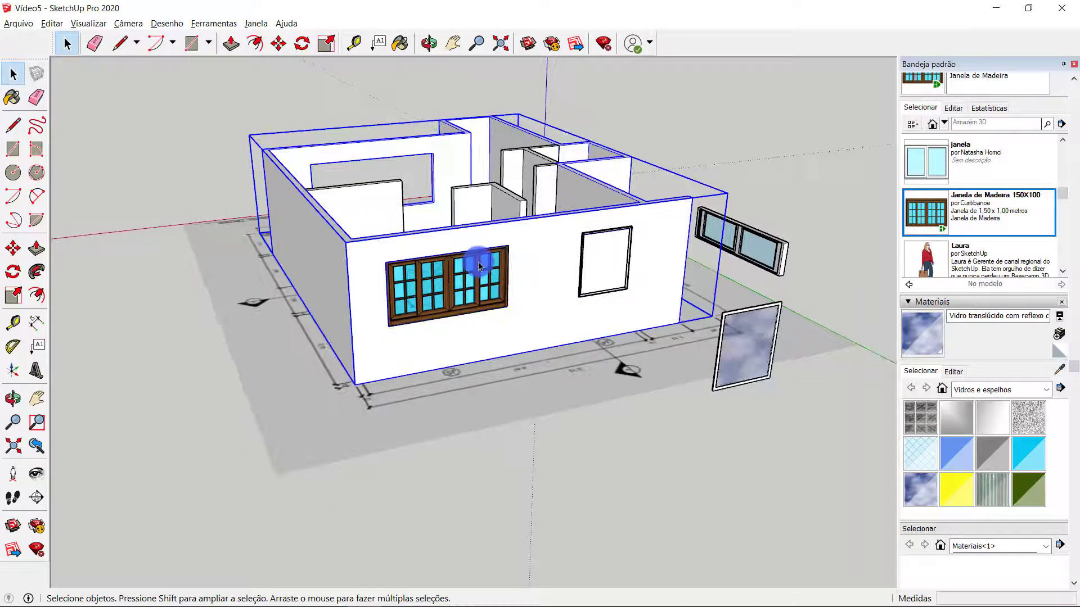